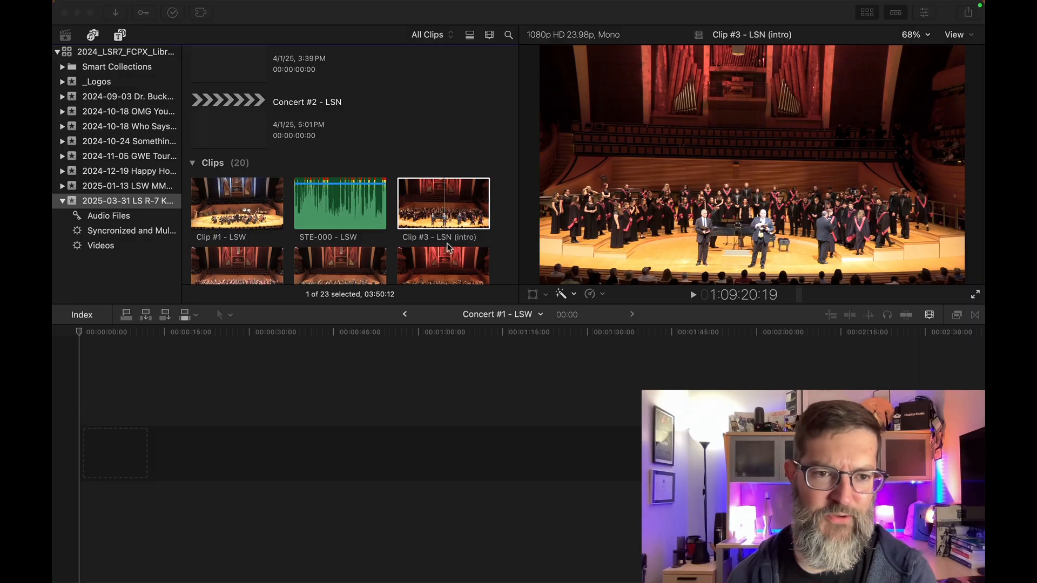
Review the clips in the 2025-03-31 event and in its synchronized and multicam clips collection
scroll(236, 215, down, 1)
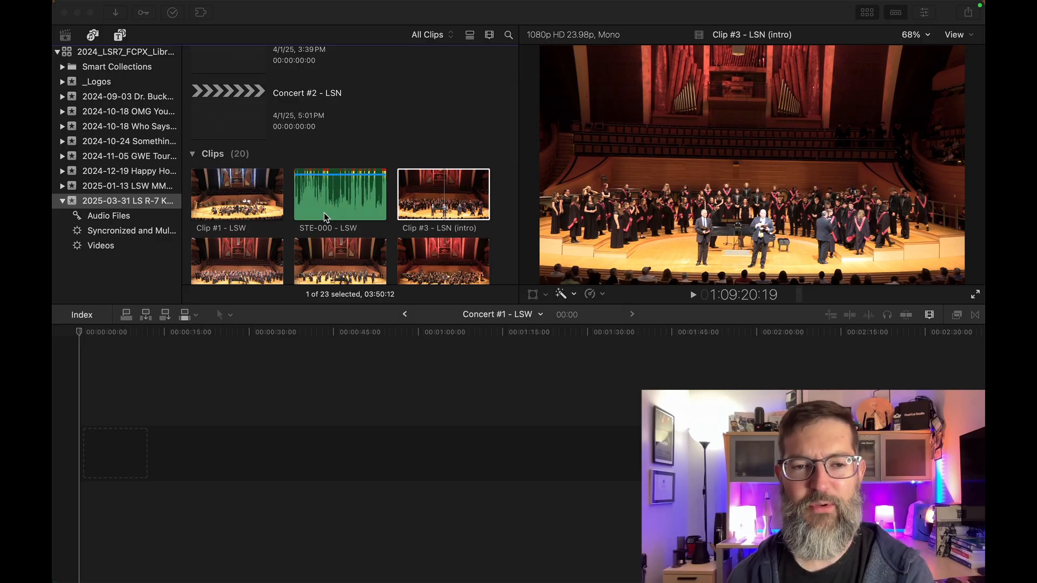
scroll(326, 217, down, 5)
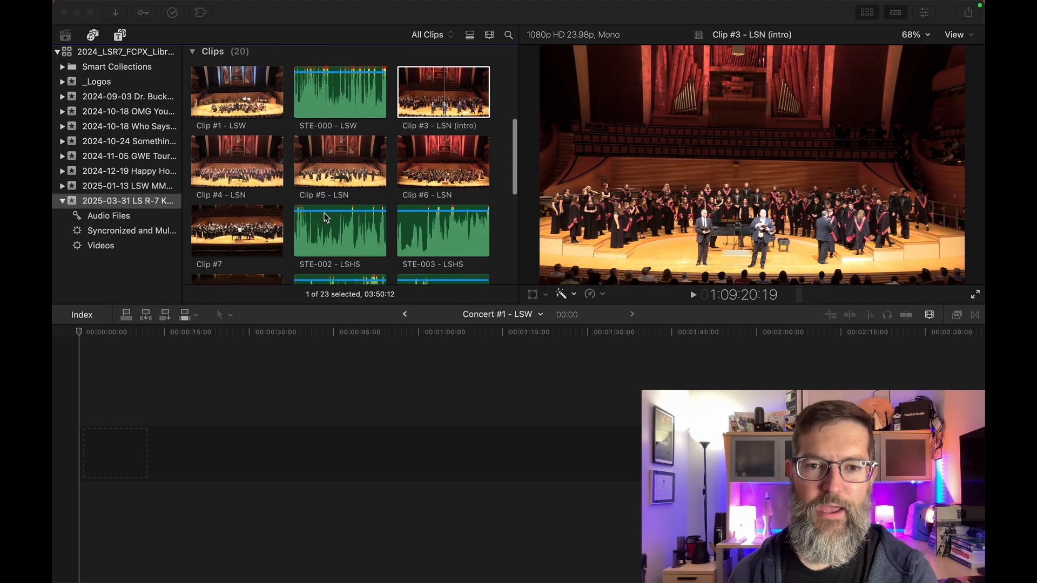
scroll(326, 217, down, 1)
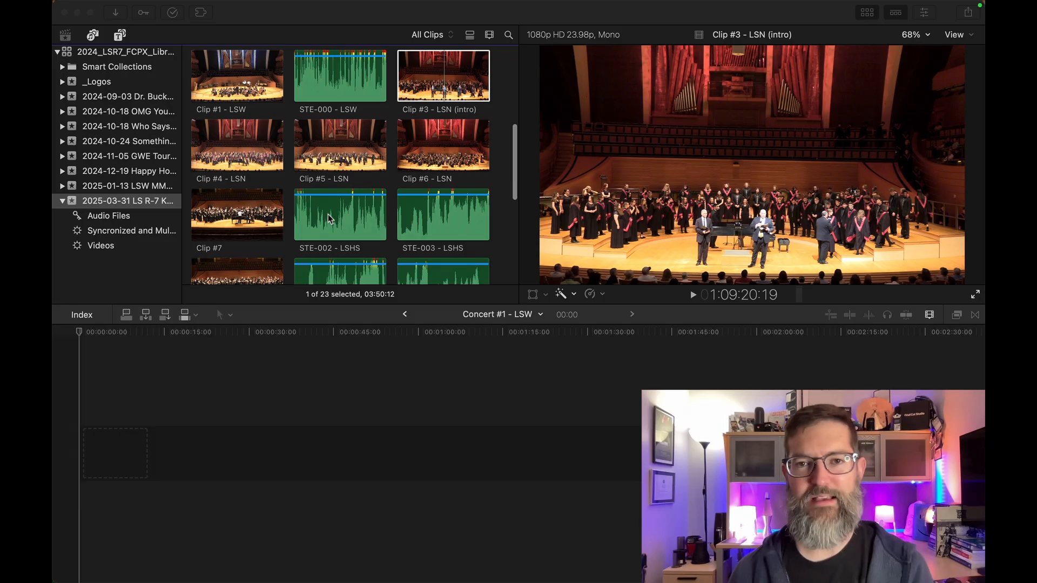
click(157, 233)
click(143, 231)
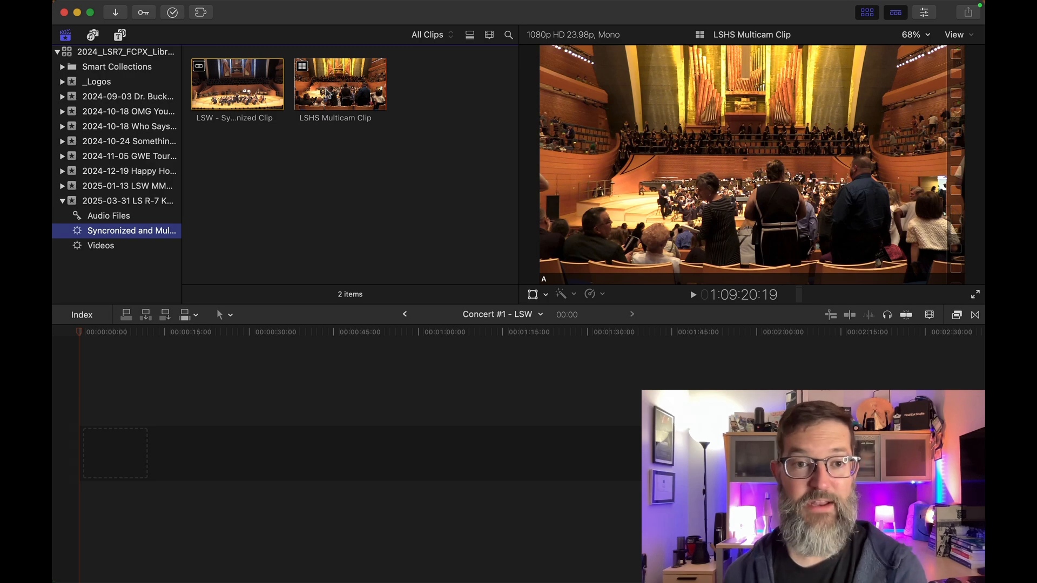
click(163, 206)
scroll(448, 201, up, 3)
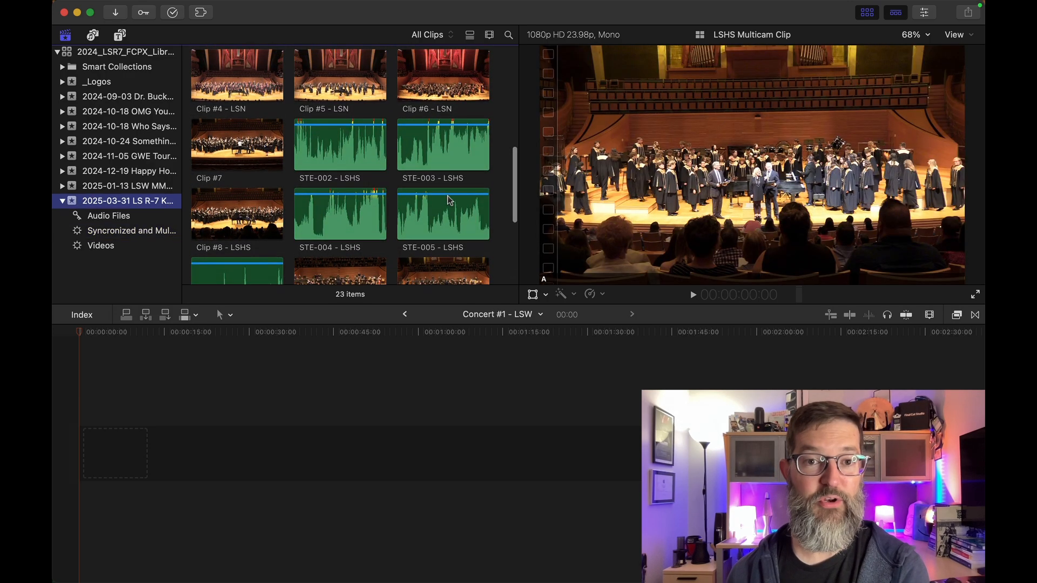
scroll(440, 109, up, 2)
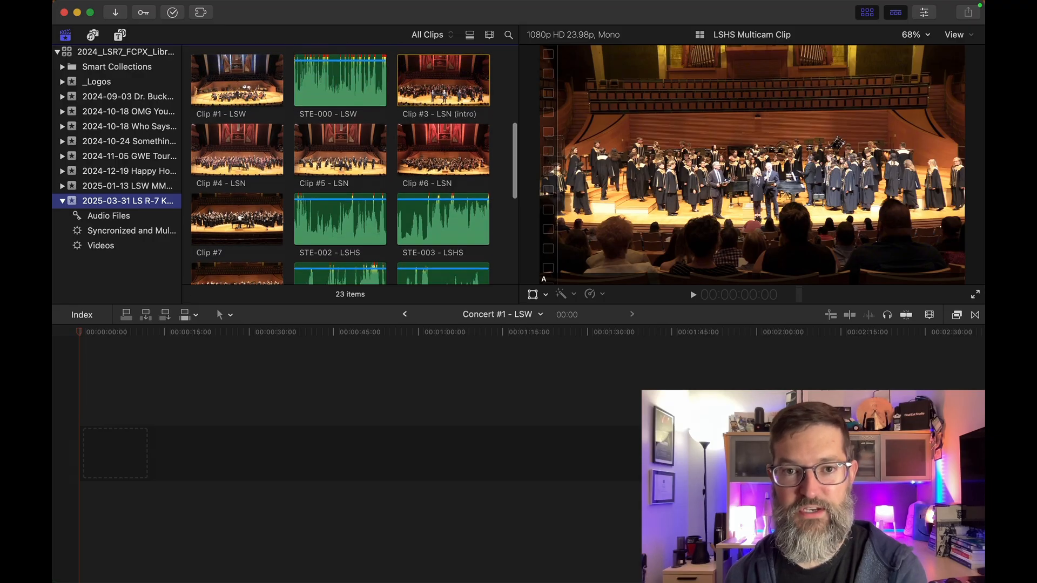
scroll(451, 158, up, 1)
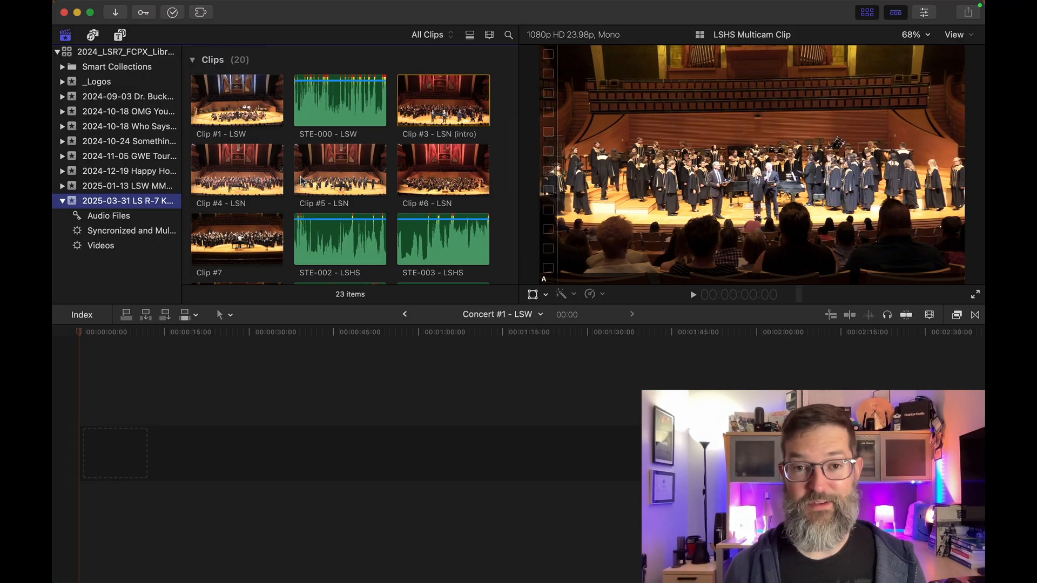
Switch to the concert program PDF in Preview and copy the Lee's Summit North program from Concert Choir through the final orchestra piece
key(super+Tab)
key(super+Tab)
key(super+Tab)
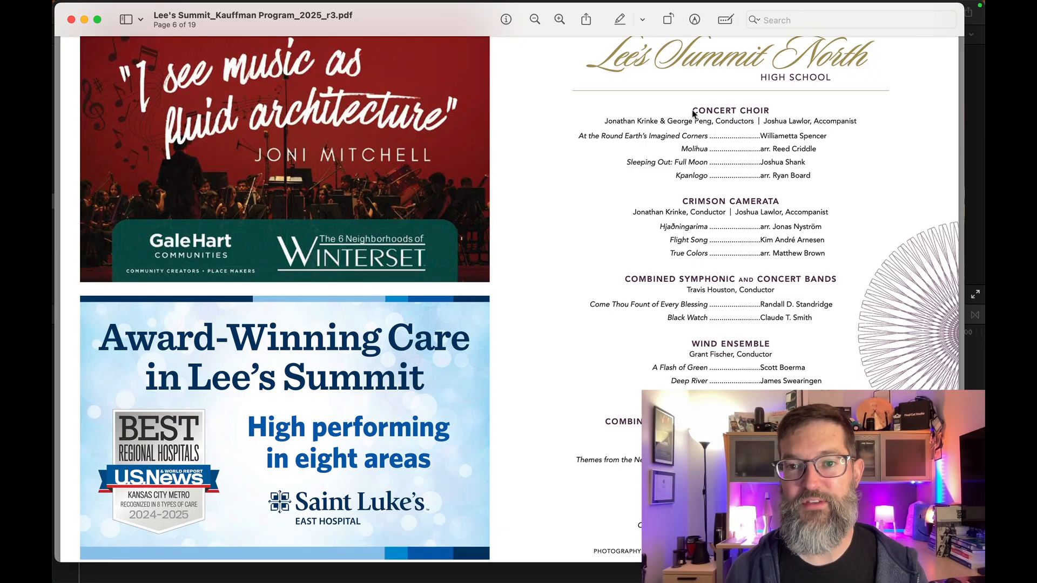
drag(693, 112, 756, 527)
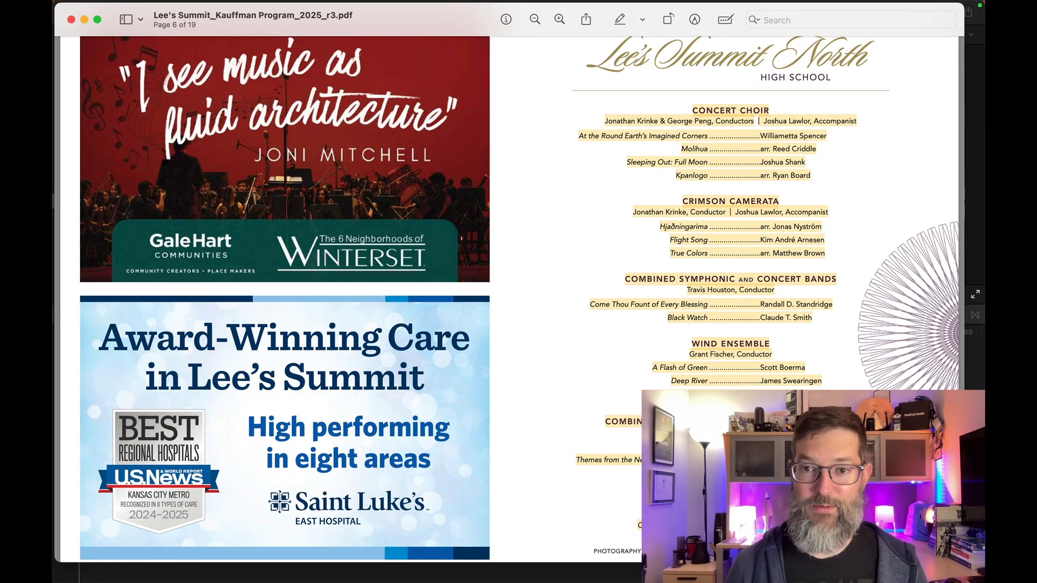
Switch to the Google AI Studio chat in Chrome and write the prompt "Hey, let's make another xml file, using this concert program information:"
key(super+Tab)
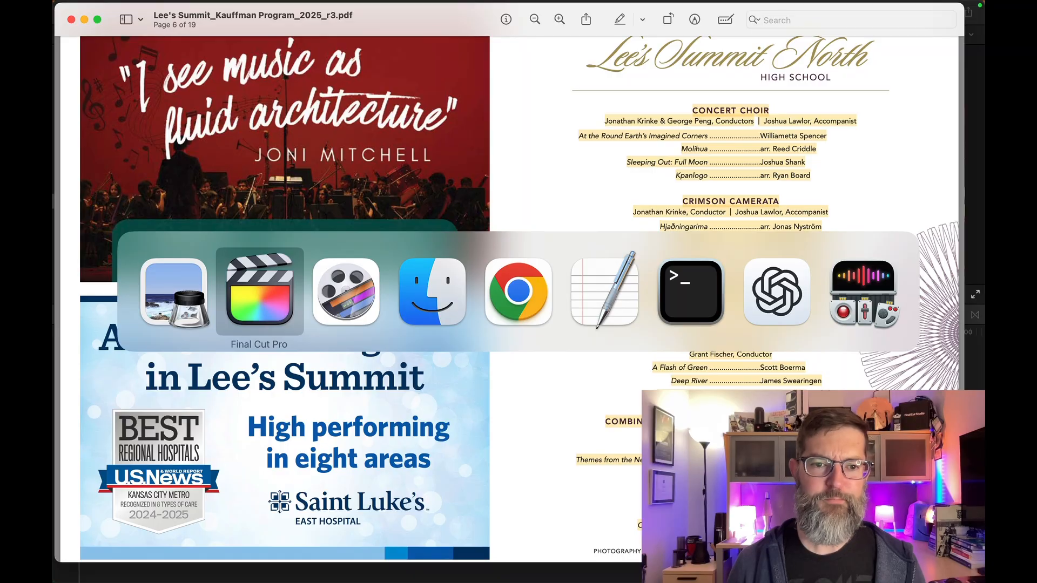
key(super+Tab)
key(super+Tab)
key(super+Tab)
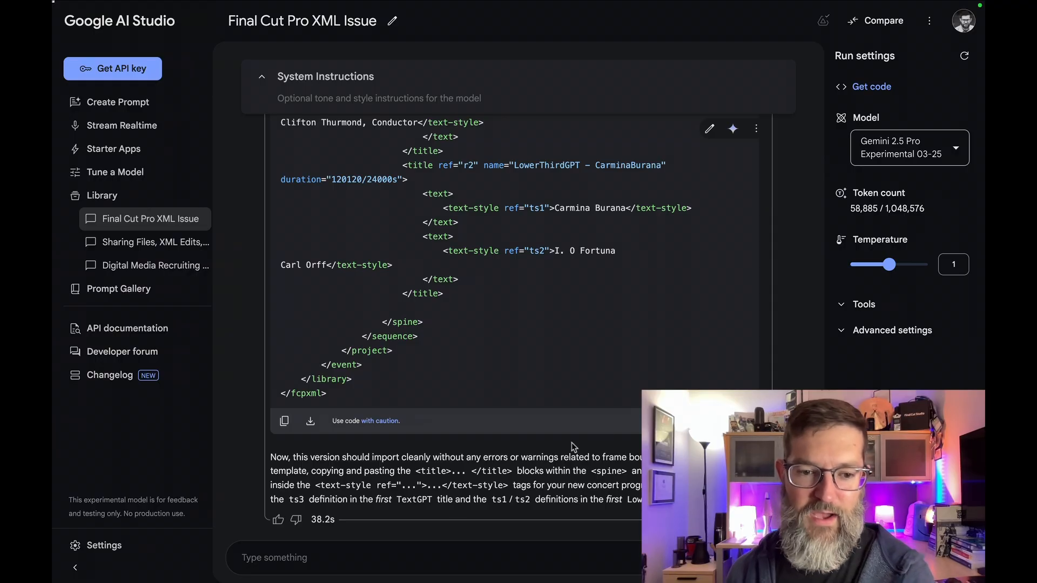
click(413, 557)
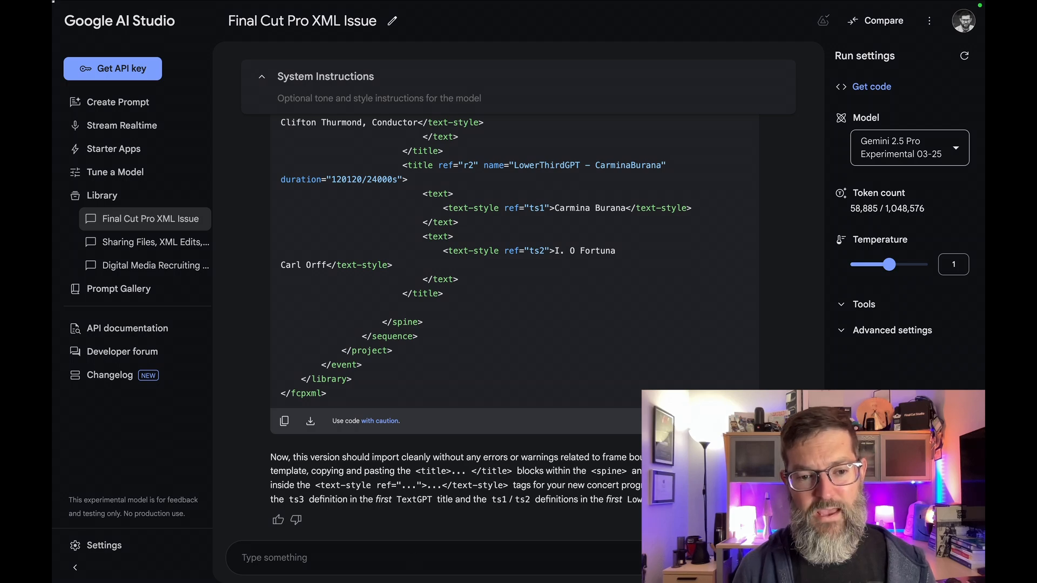
text(Hey, le)
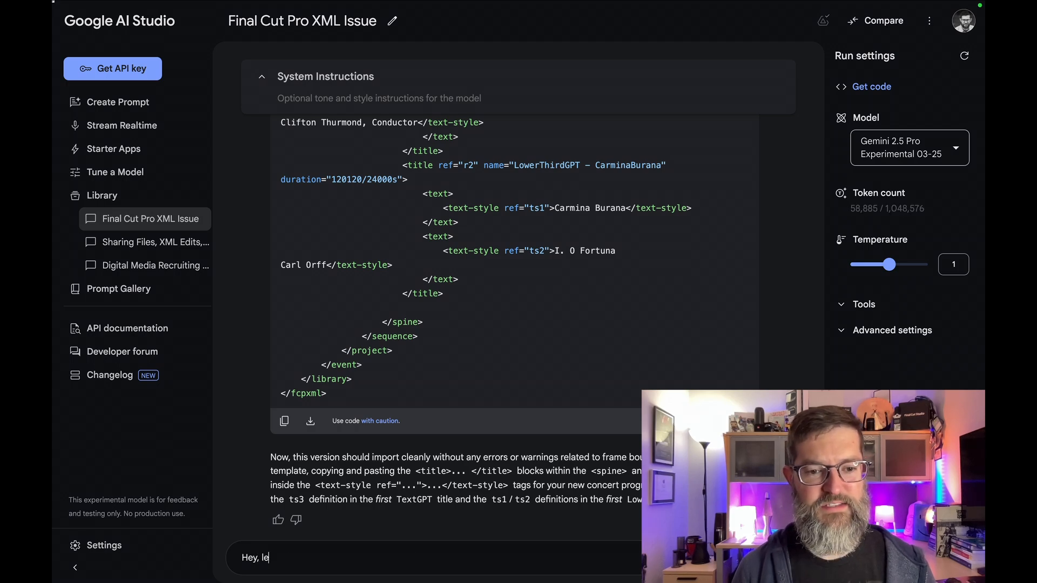
text(t's make another )
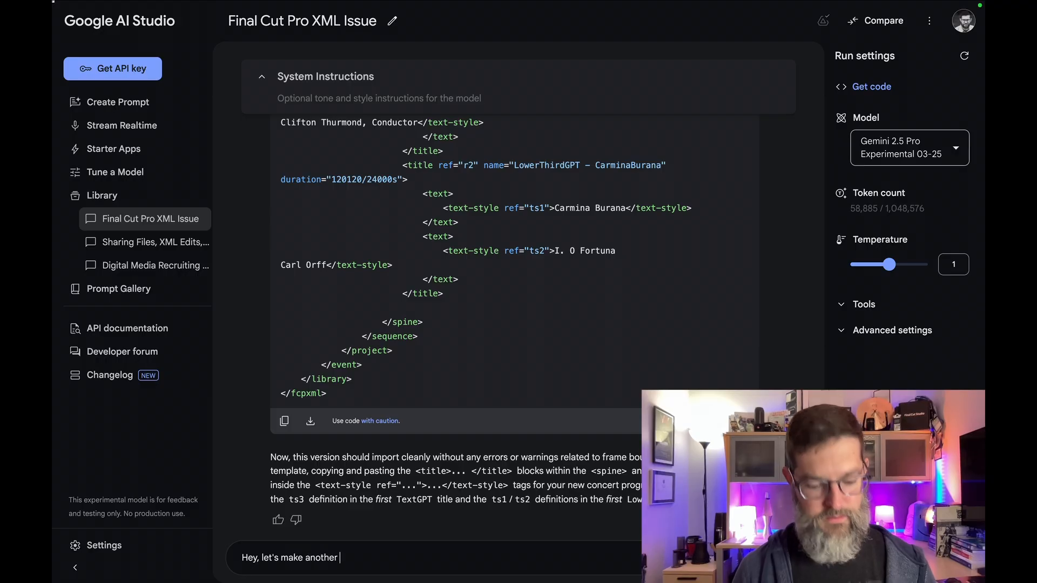
text(xml fi)
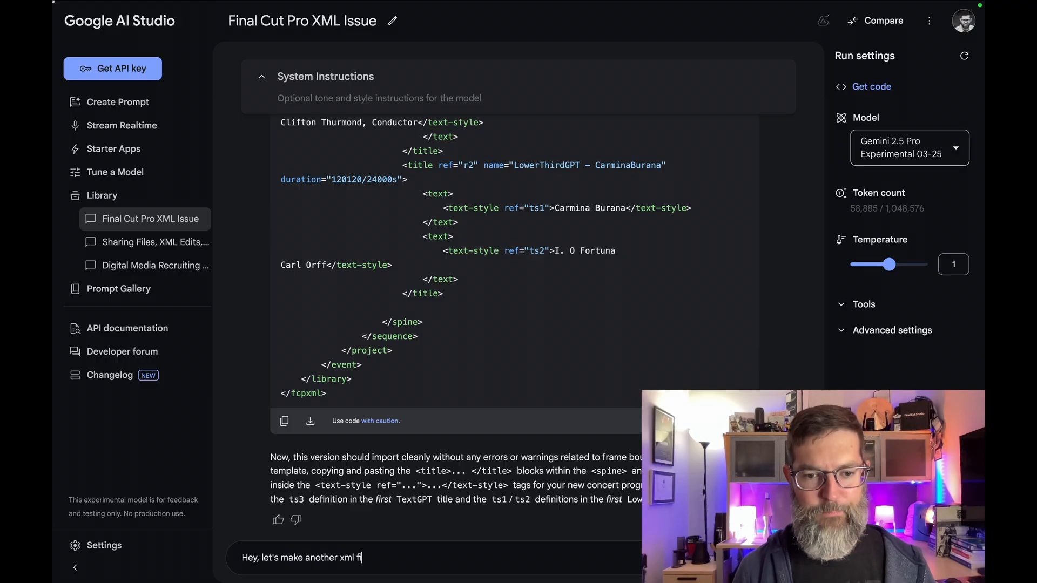
text(le, using this)
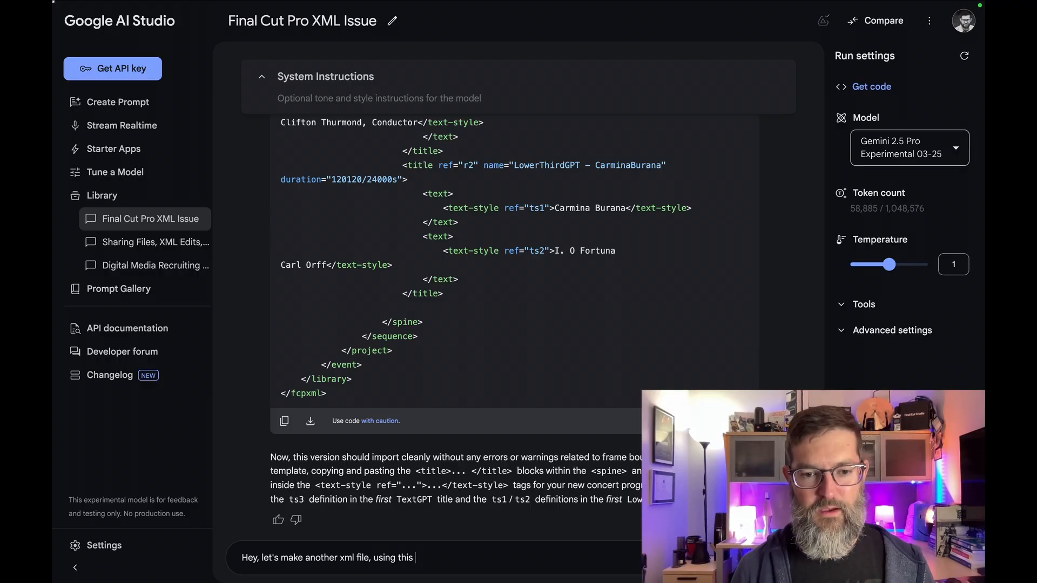
text( concert pro)
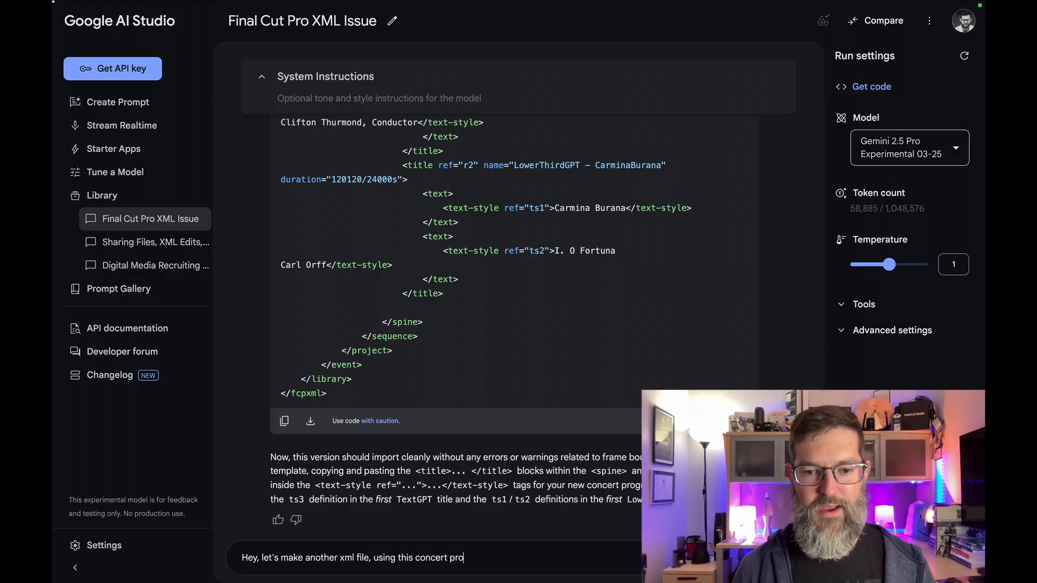
text(gram information:)
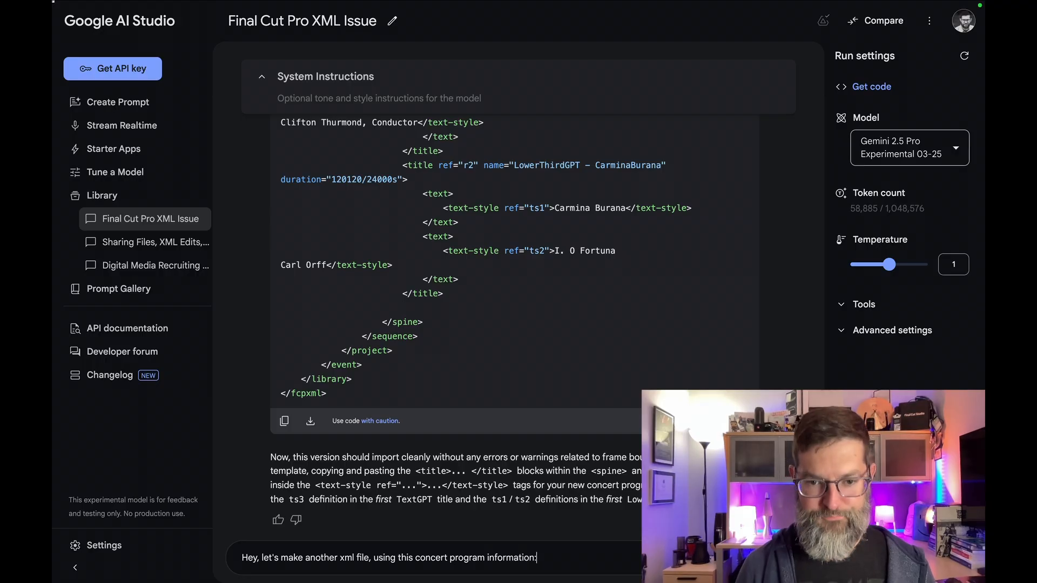
Paste the copied concert program below the prompt's opening line, after a blank line, and submit the prompt
key(Return)
key(Return)
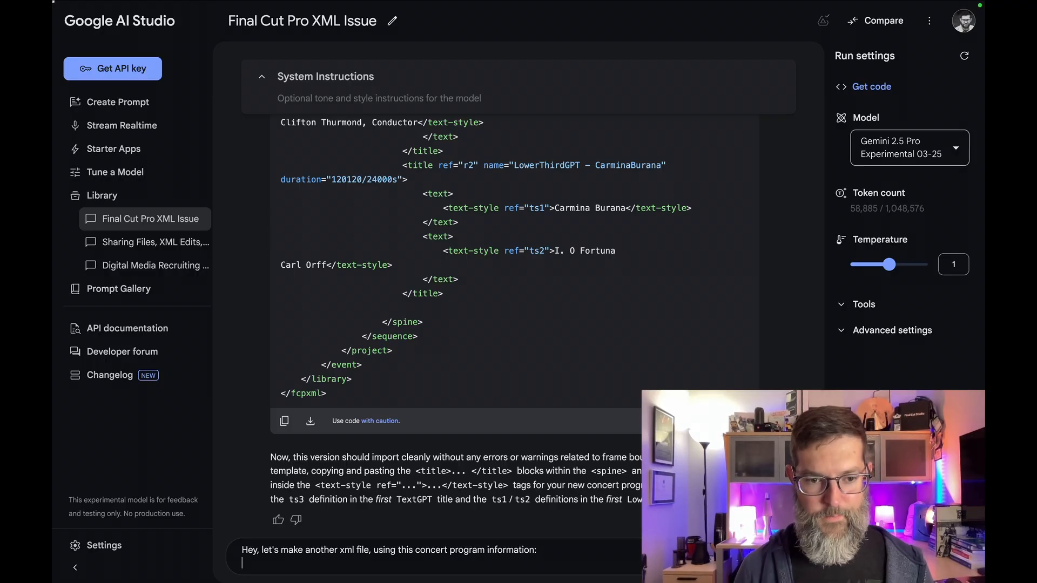
key(ctrl+v)
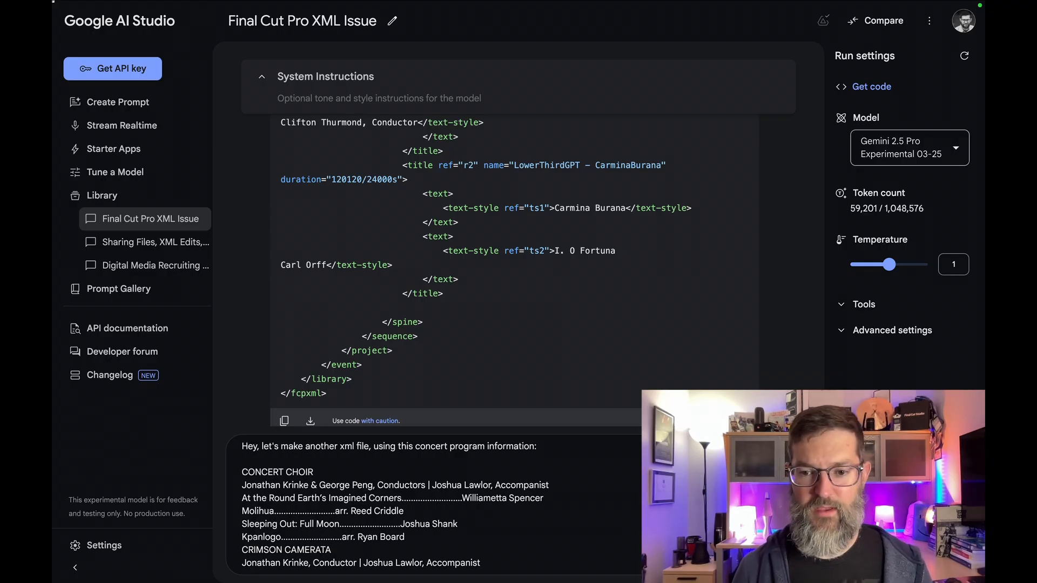
key(ctrl+Return)
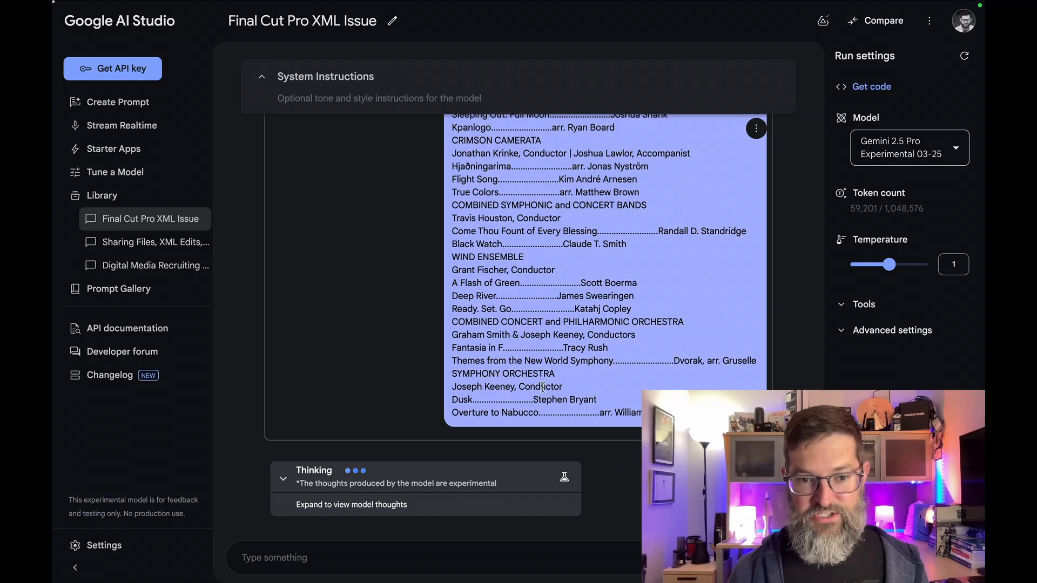
Switch to Final Cut Pro and look up the command for importing XML without running it
key(super+Tab)
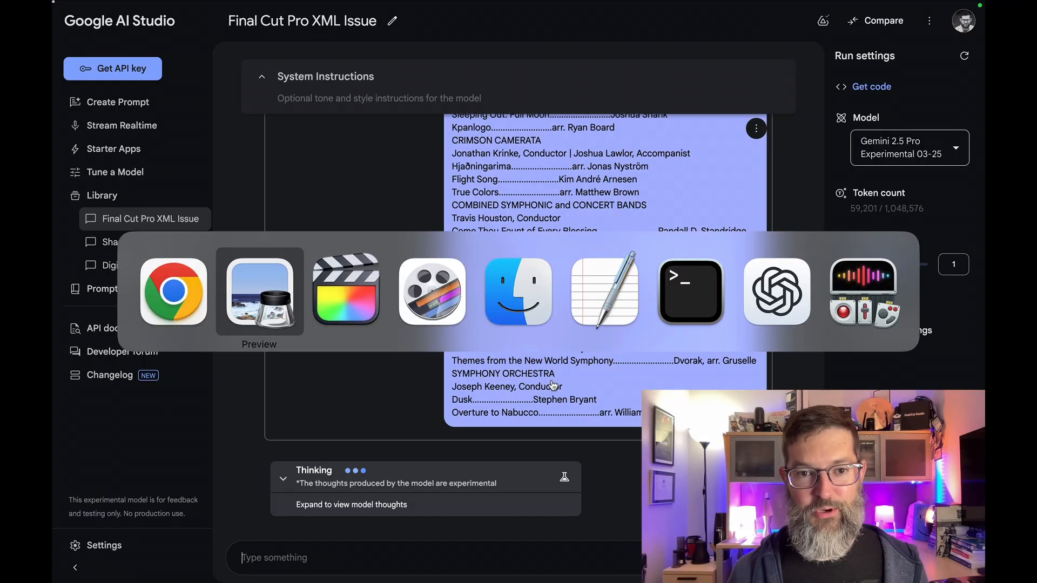
click(336, 301)
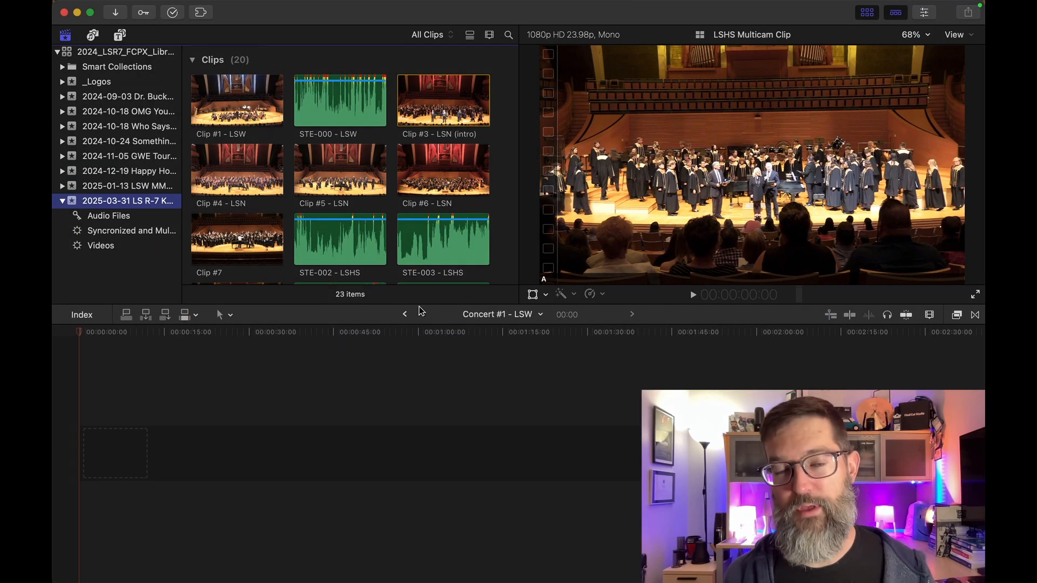
click(164, 6)
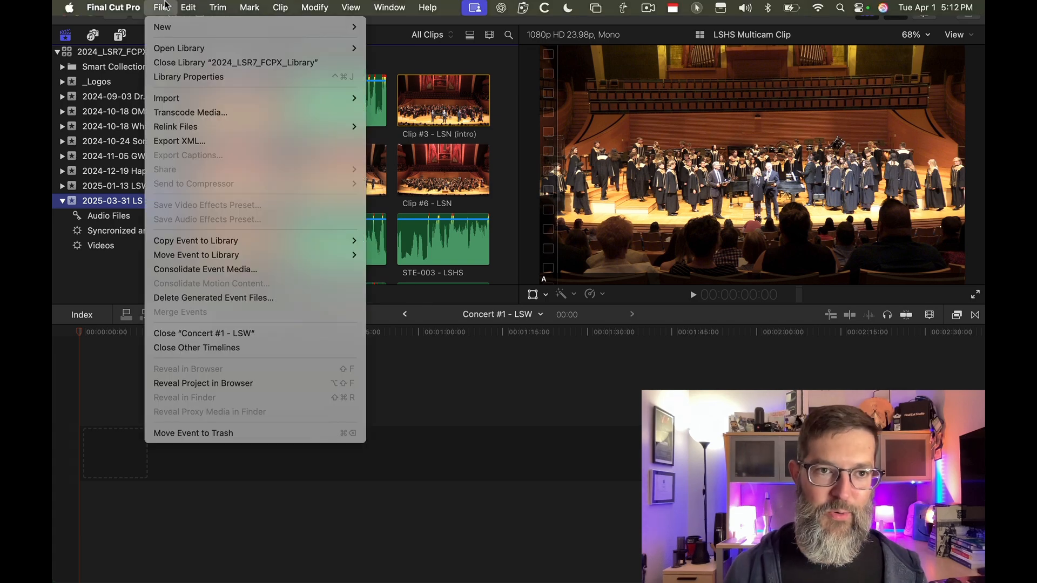
mouse_move(210, 100)
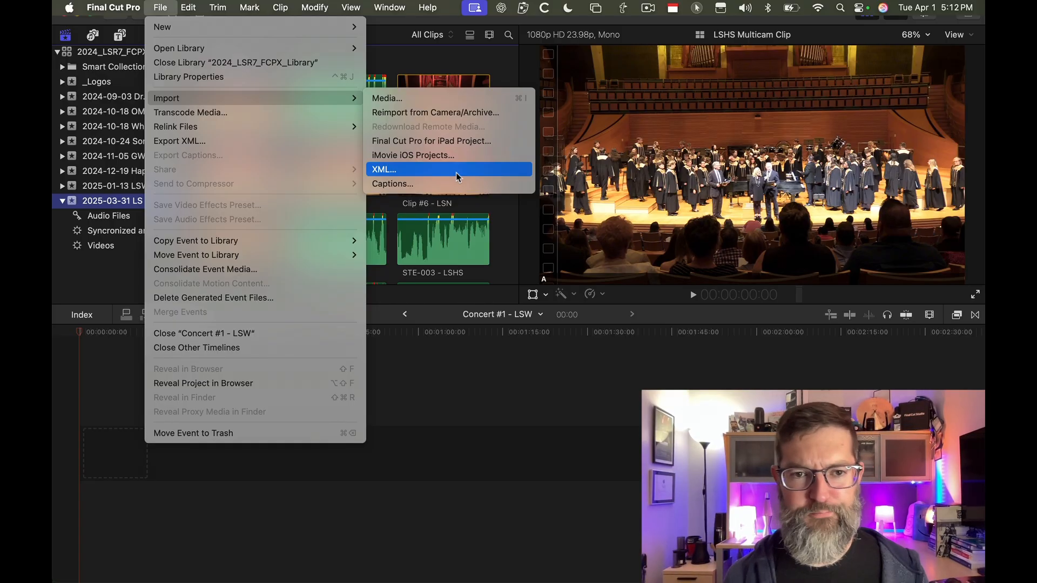
click(543, 360)
Open the desktop file LSW-Titles.fcpxml in a text editor
key(F11)
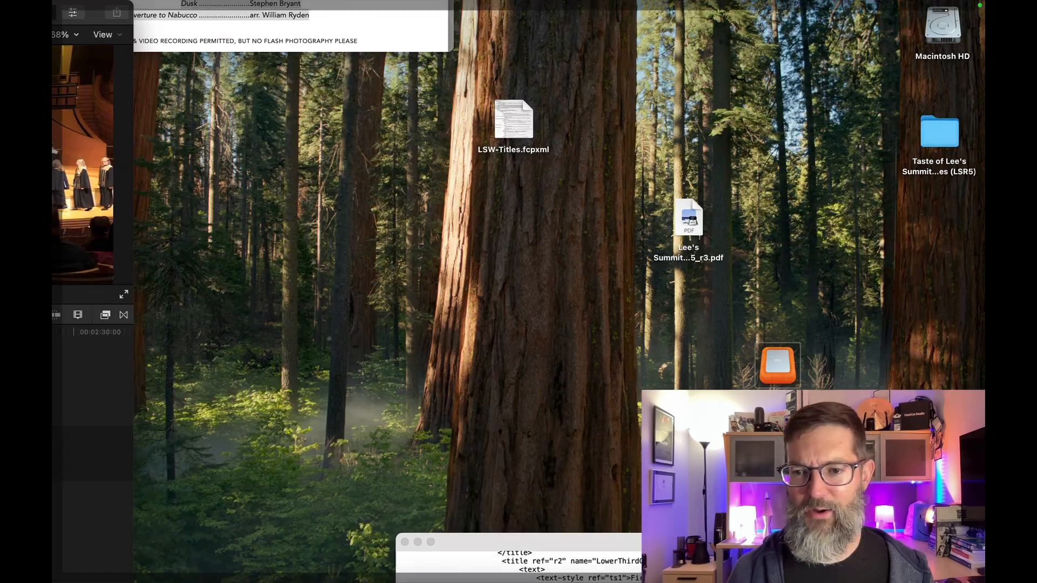
drag(515, 133, 516, 190)
right_click(517, 191)
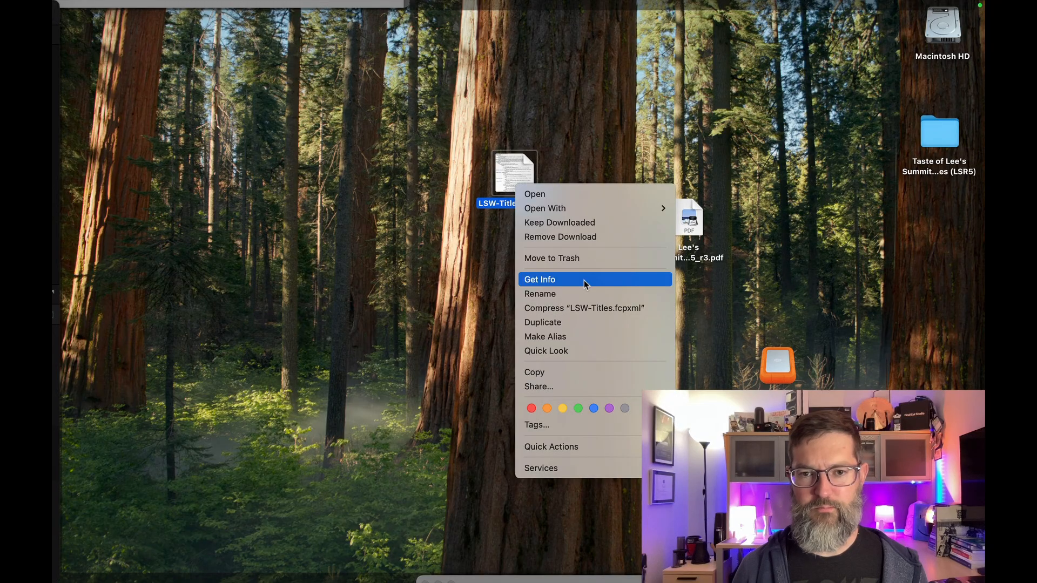
mouse_move(600, 209)
click(713, 386)
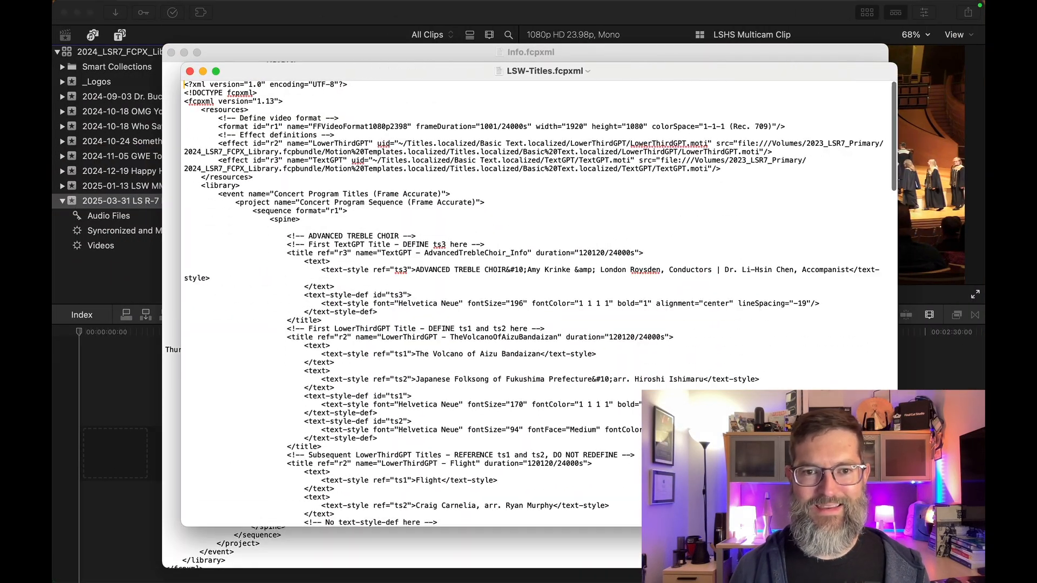
Examine the Advanced Treble Choir title's text in the XML, highlighting the &#10; code and part of the conductor credits
scroll(600, 362, down, 2)
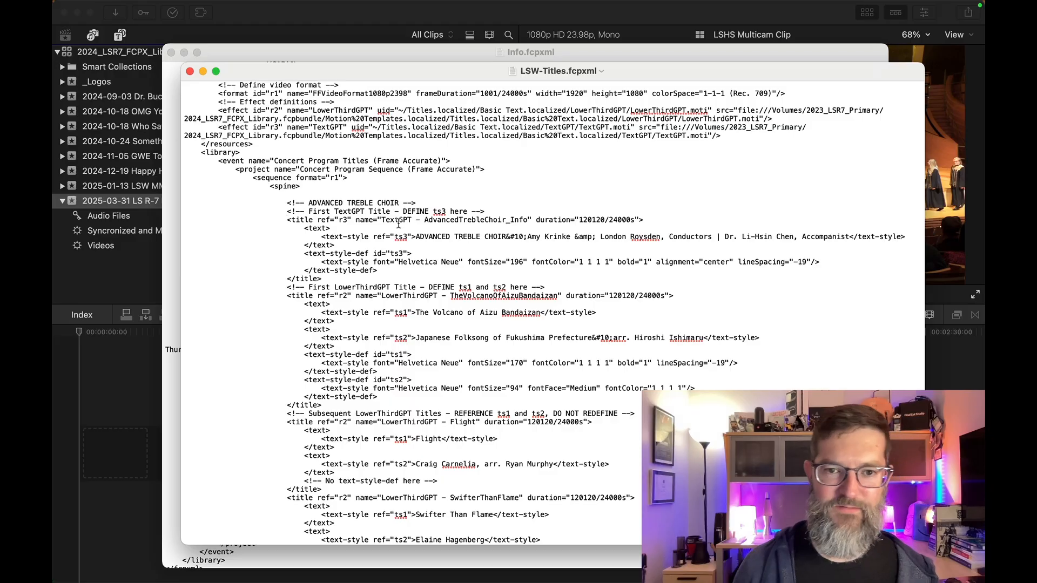
drag(416, 239, 513, 239)
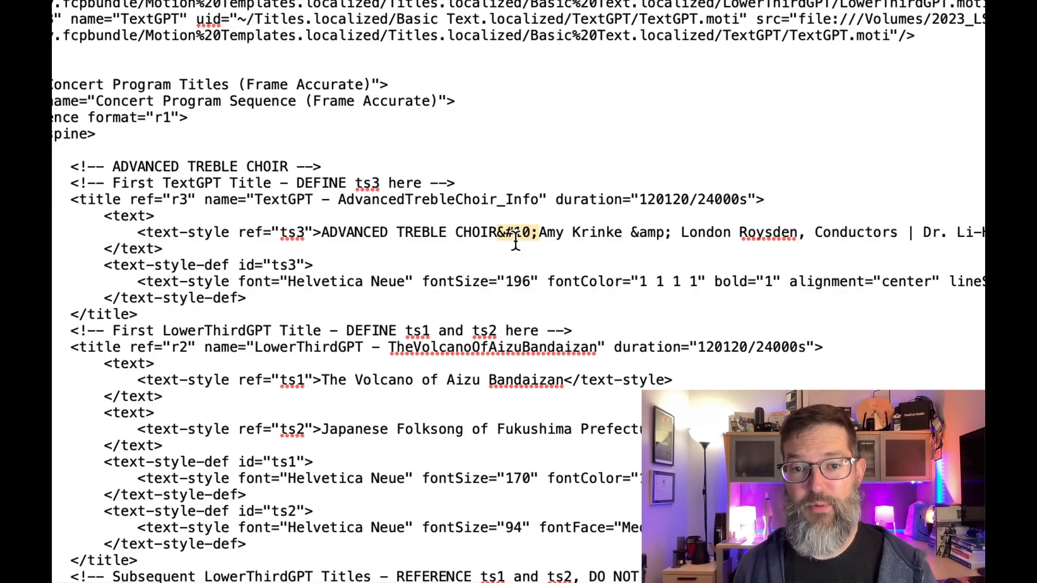
click(543, 233)
drag(543, 234, 798, 239)
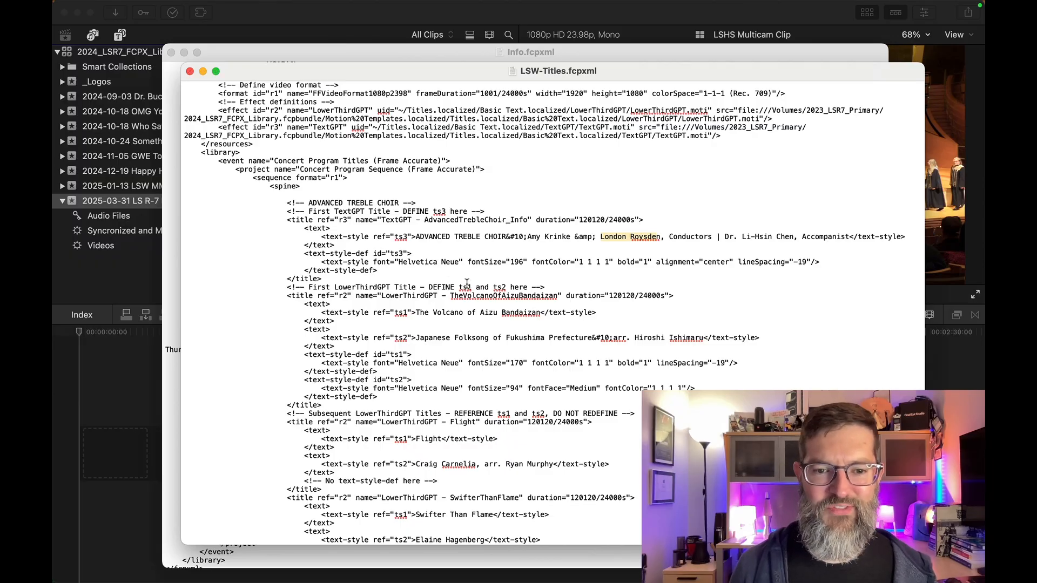
Examine the lower-third title entries through the Concert Choir section and highlight the Sigalagala title text
scroll(466, 284, down, 3)
scroll(470, 292, down, 2)
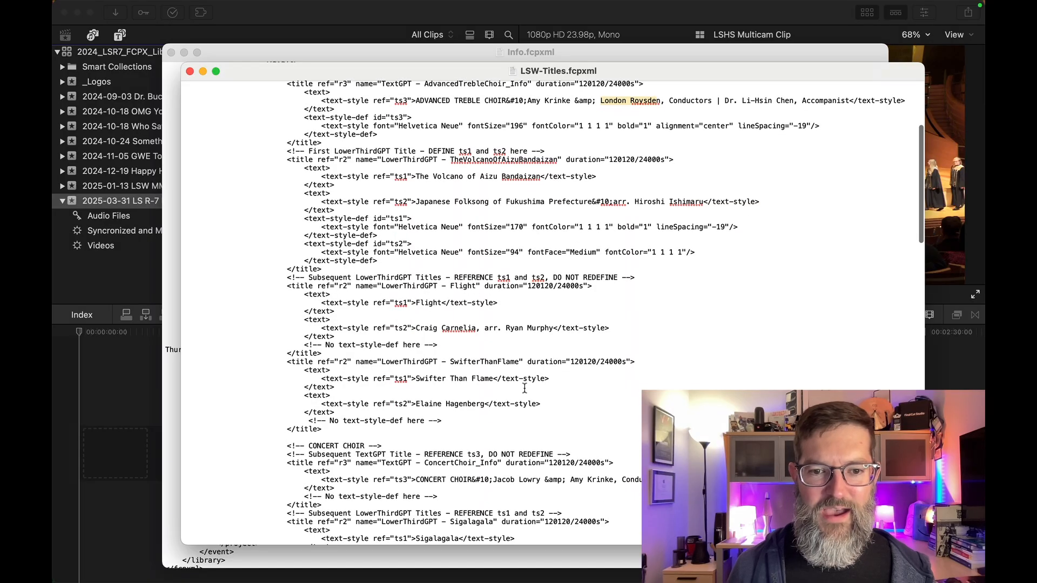
scroll(502, 405, down, 5)
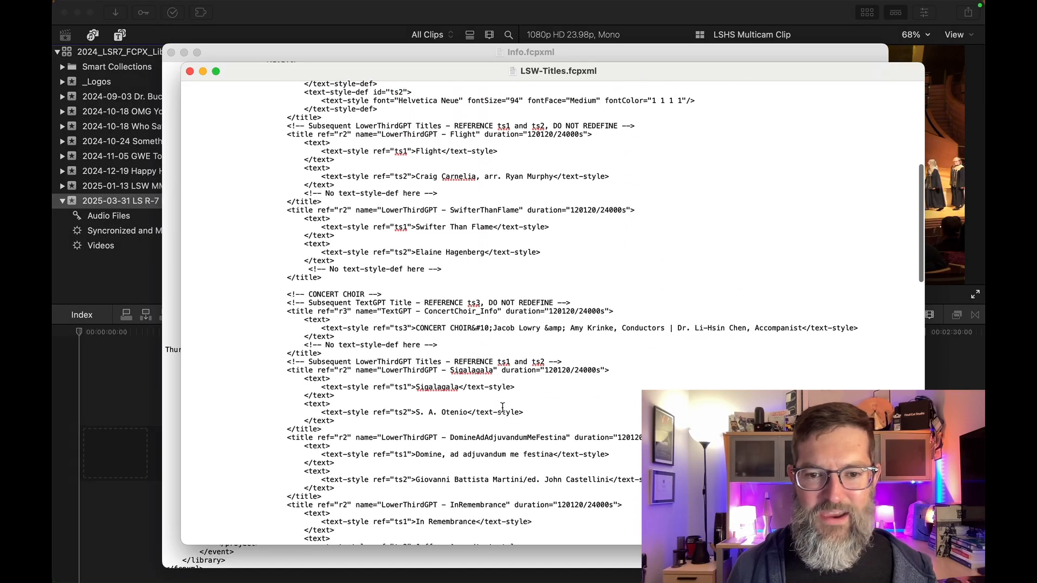
scroll(502, 408, down, 2)
scroll(439, 274, down, 3)
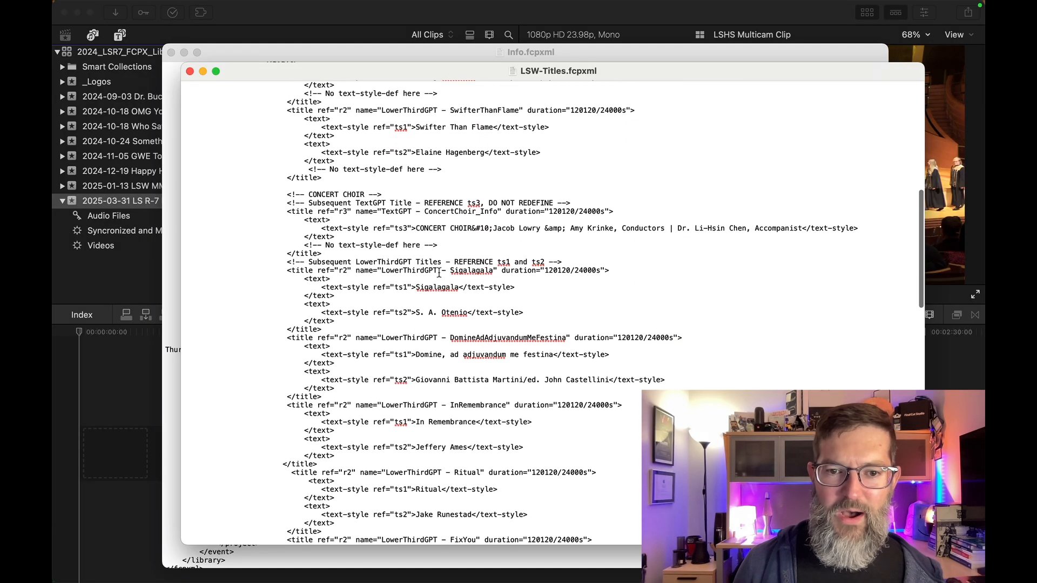
double_click(437, 288)
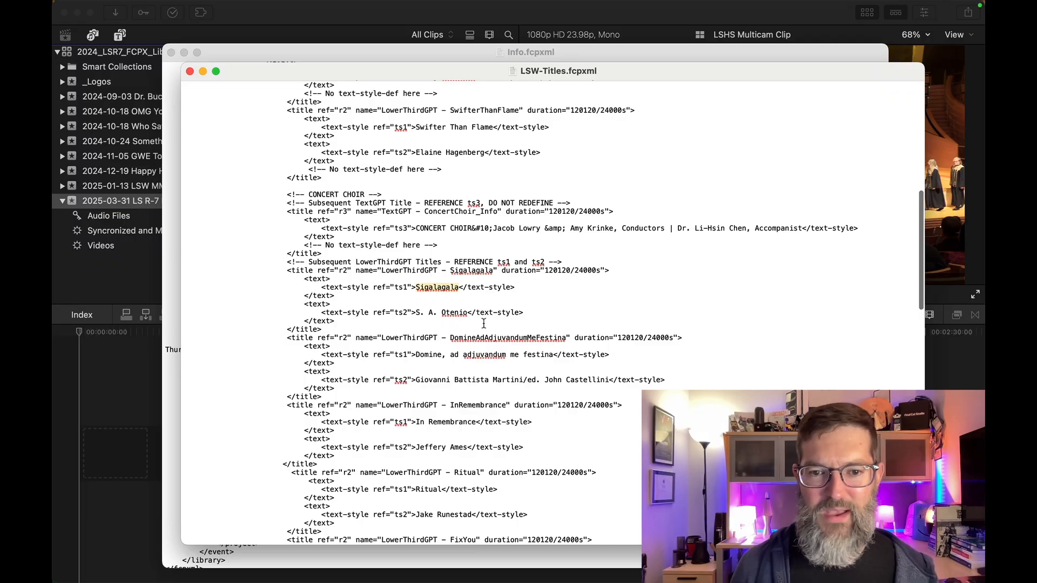
Close the open text documents LSW-Titles.fcpxml, Info.fcpxml and LSWFinalCutTitles.fcpxml
click(190, 72)
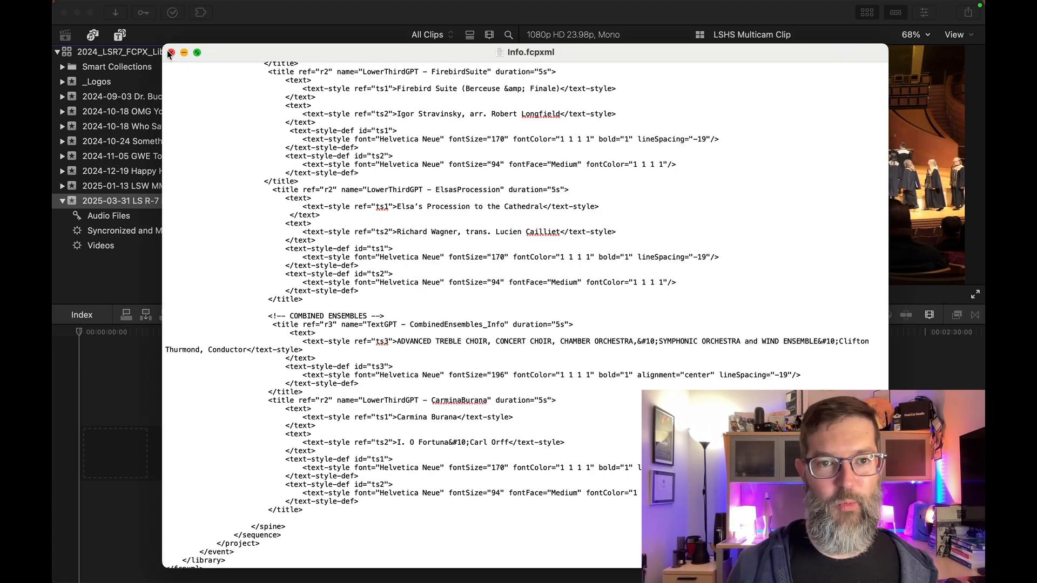
click(172, 54)
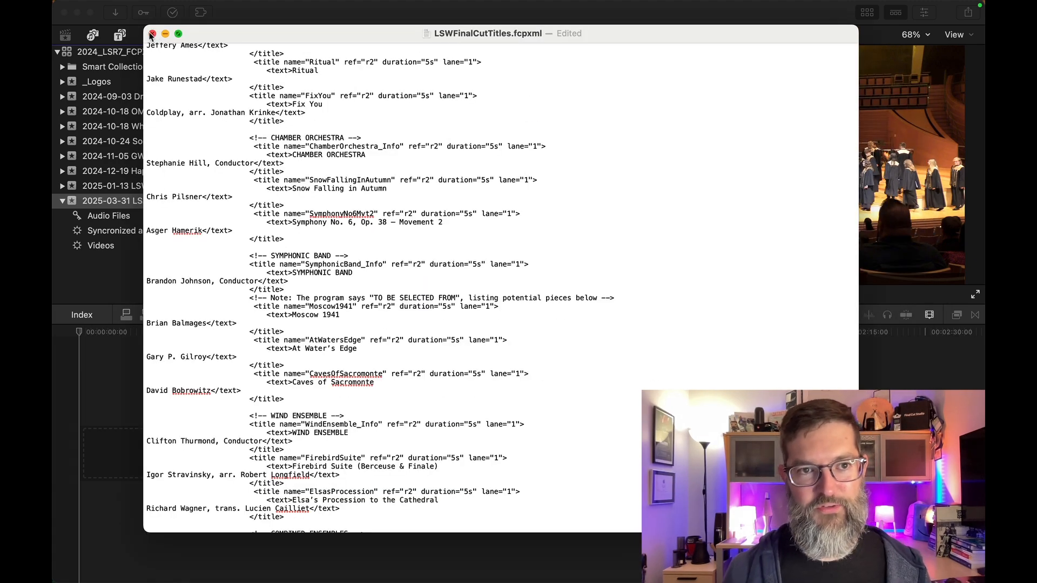
click(153, 37)
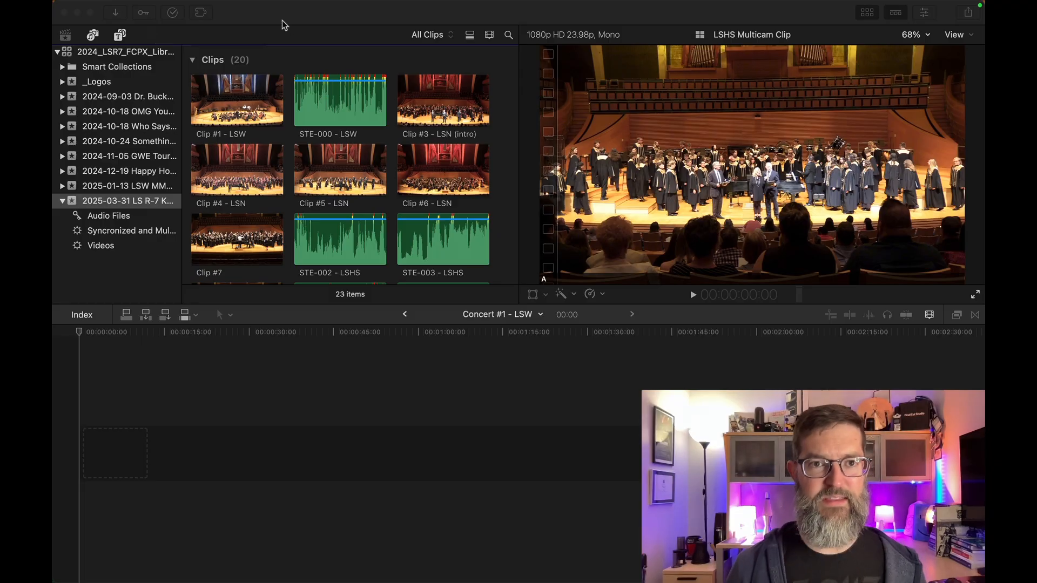
Switch to Google AI Studio in Chrome and download the generated XML code block that ends with the Overture to Nabucco title
key(super+Tab)
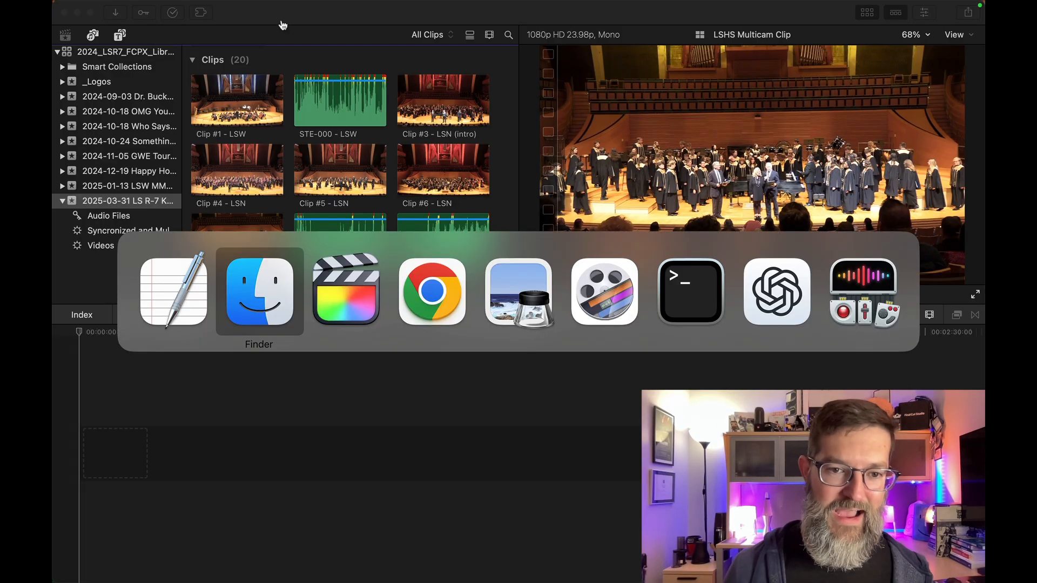
key(super+Tab)
key(super+Tab)
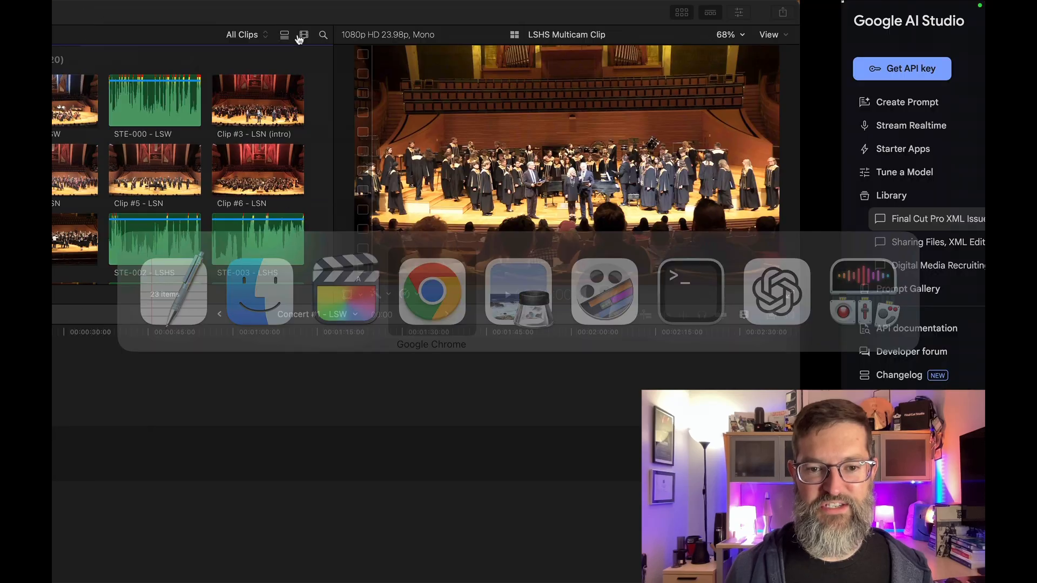
scroll(612, 391, down, 5)
scroll(612, 391, down, 15)
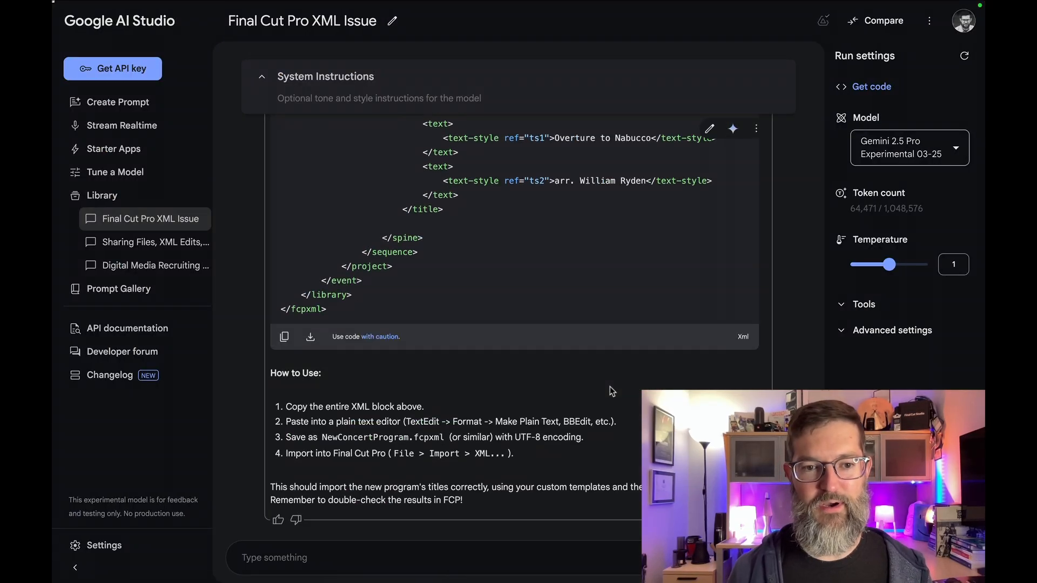
click(311, 337)
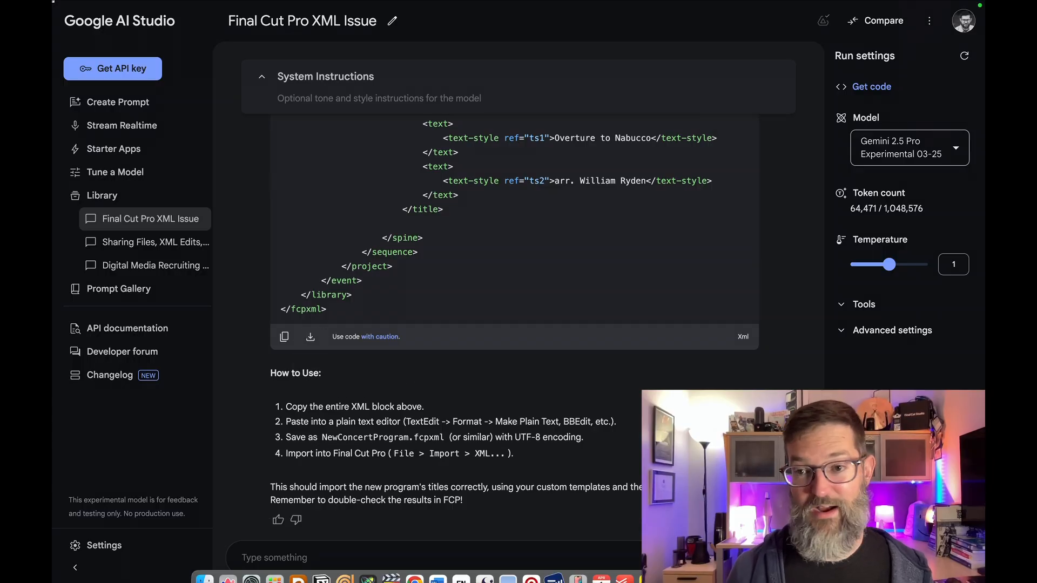
Switch to Finder and reposition the Desktop folder window so its files are fully in view over Final Cut Pro
mouse_move(92, 39)
key(super+Tab)
key(super+Tab)
key(super+Tab)
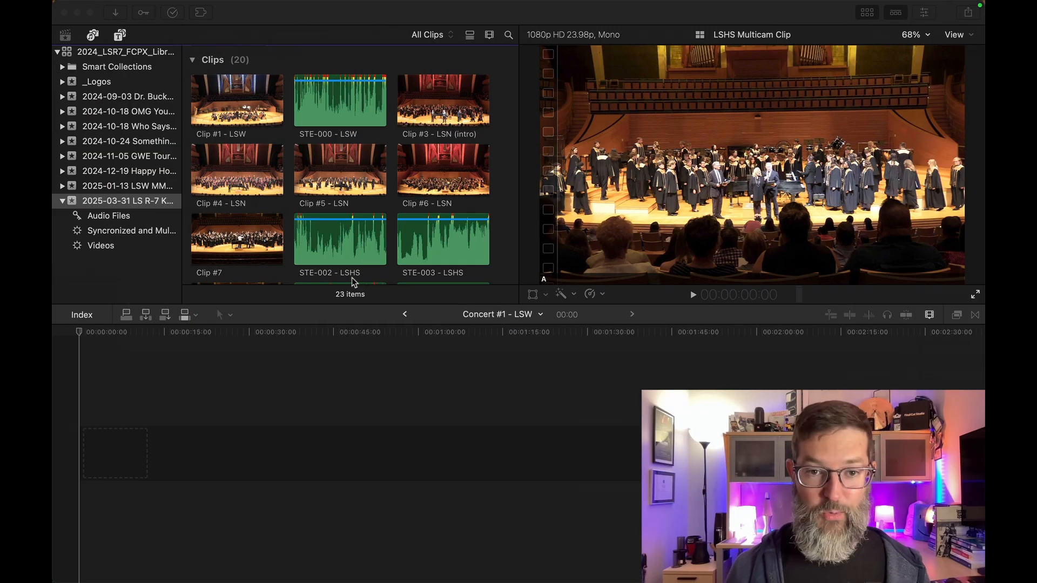
key(super+Tab)
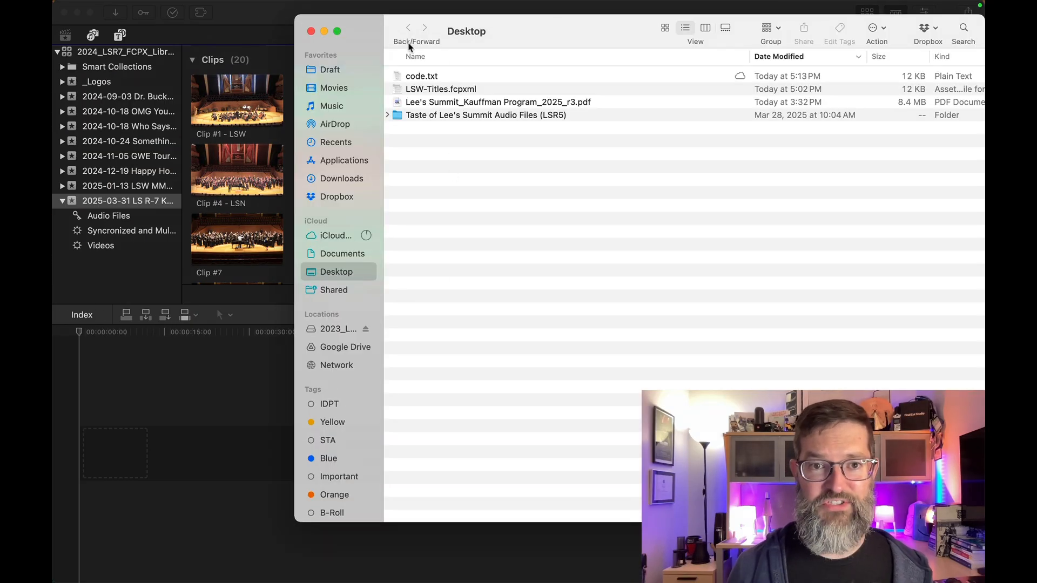
drag(408, 47, 340, 142)
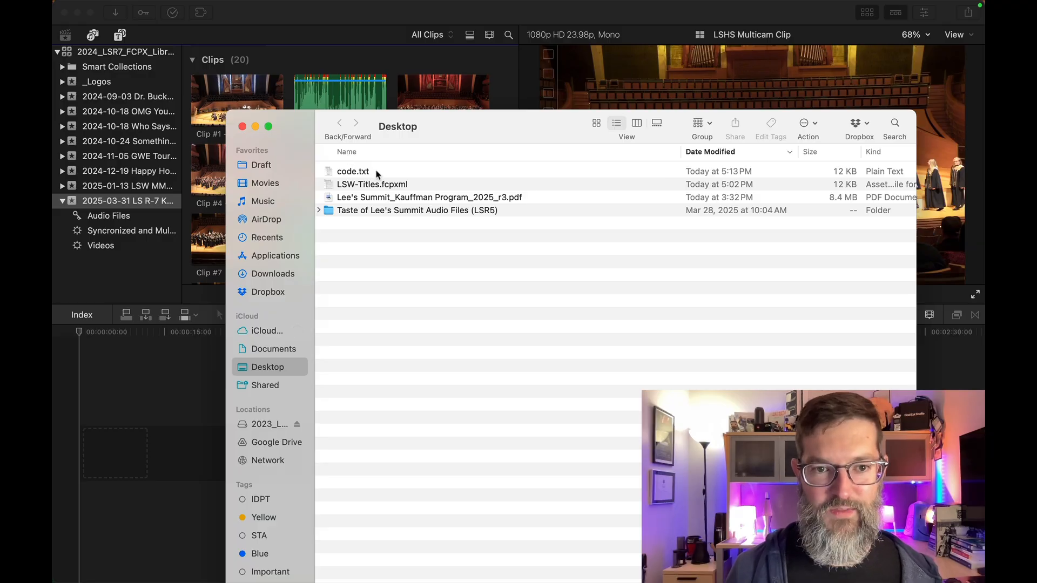
Rename code.txt on the desktop as LSN-Title.fcpxml and accept the change to the .fcpxml extension
click(377, 173)
key(Return)
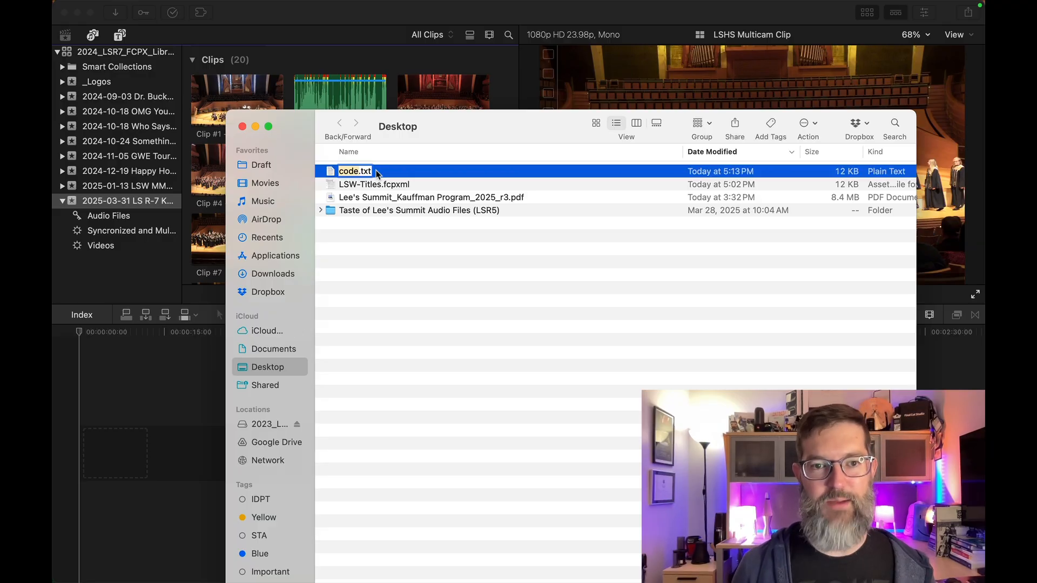
text(LS)
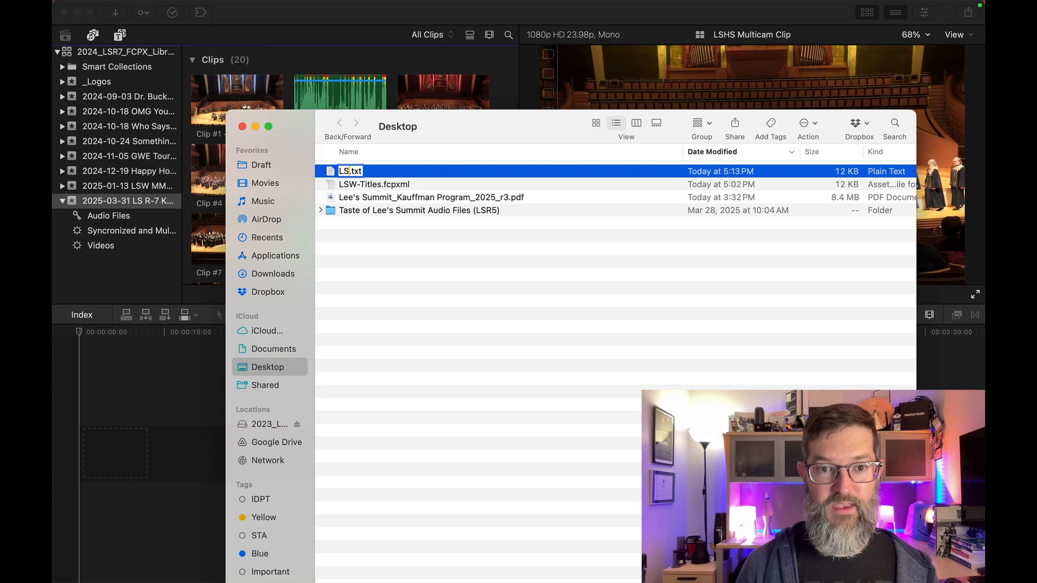
text(N-Title.)
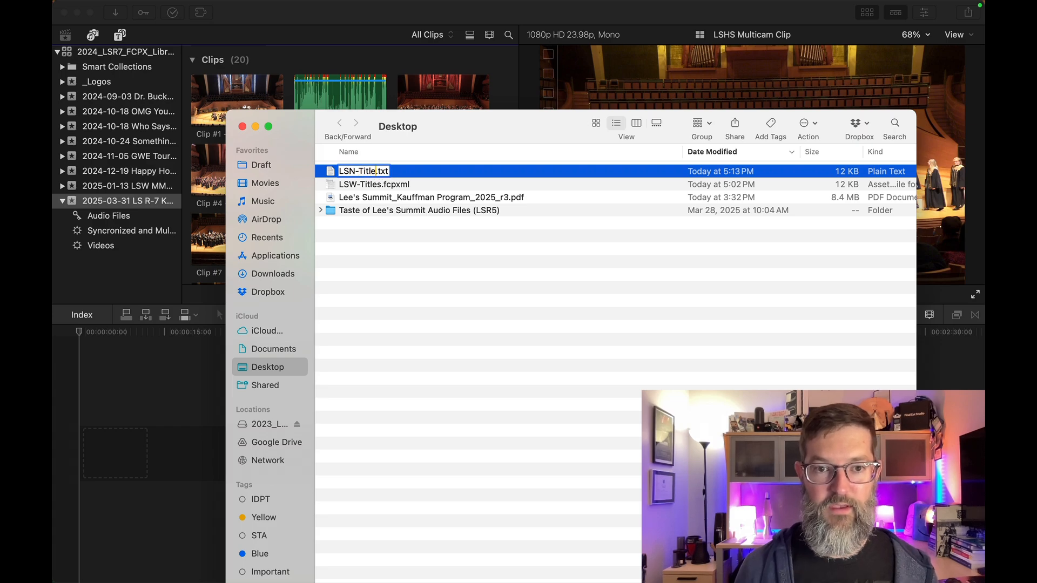
text(f)
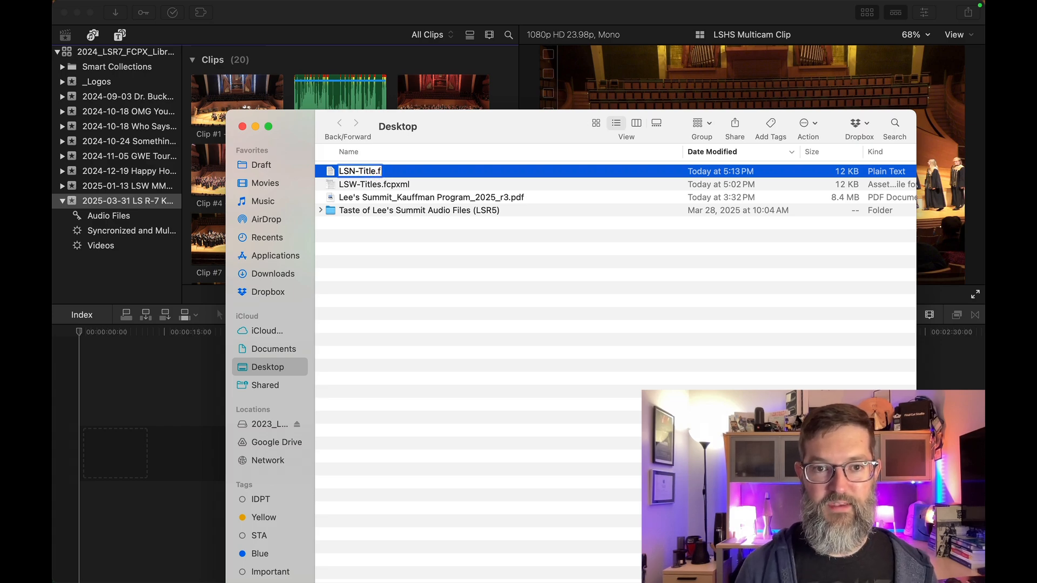
text(cpxml)
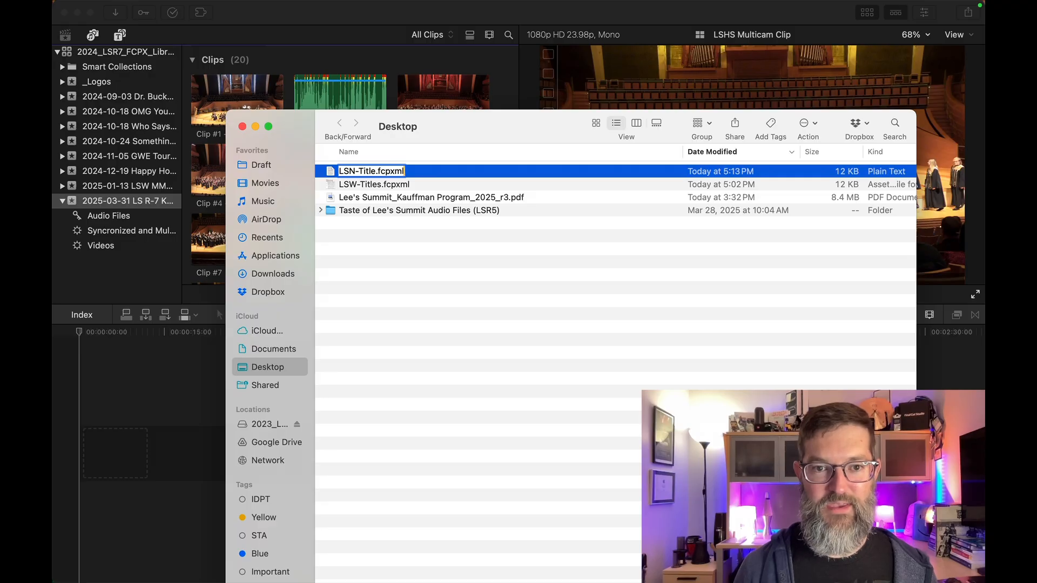
key(Return)
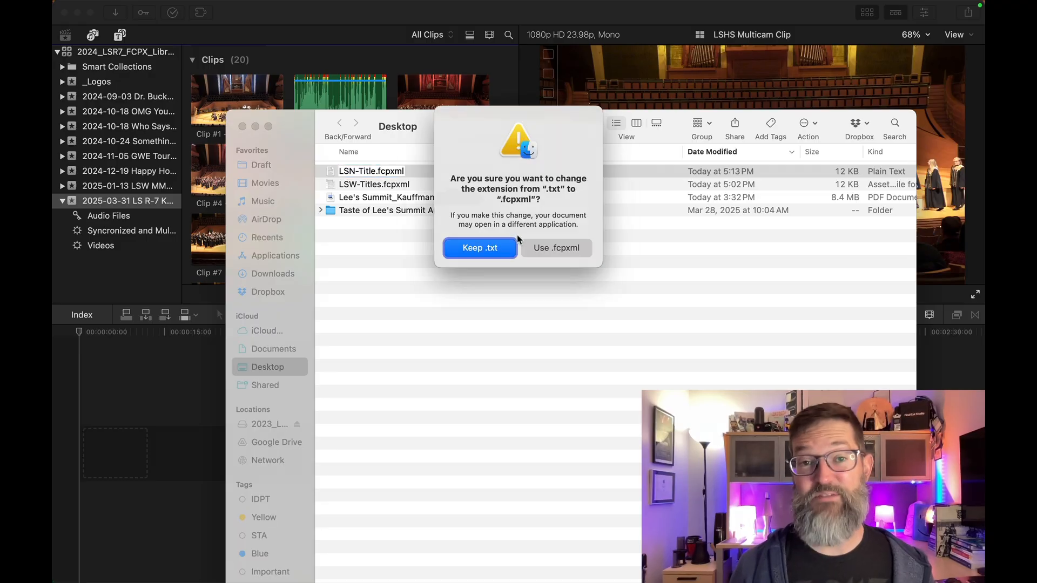
click(557, 252)
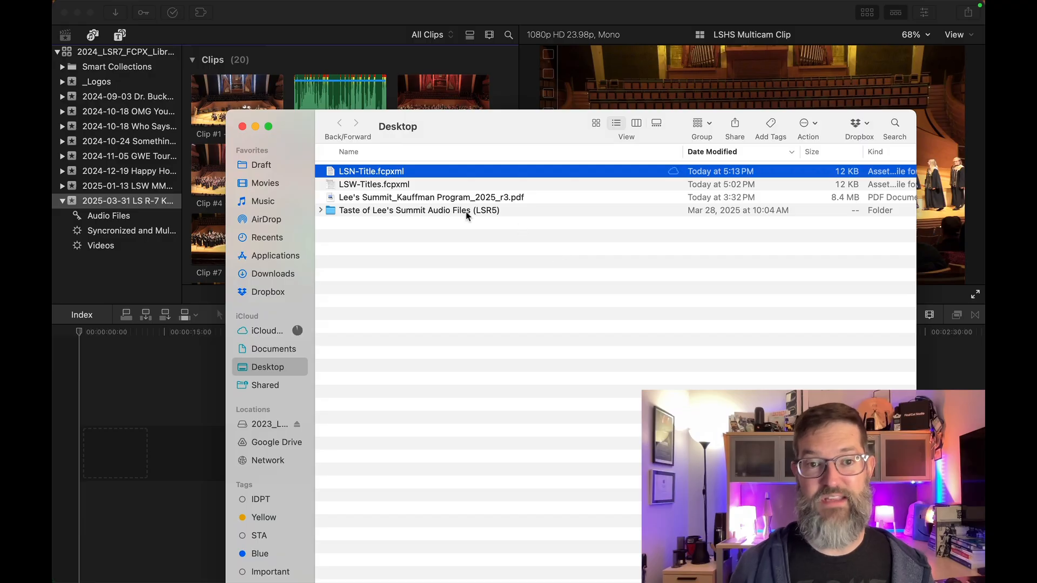
Switch to Final Cut Pro and import the desktop XML file LSN-Title.fcpxml into the library
click(304, 21)
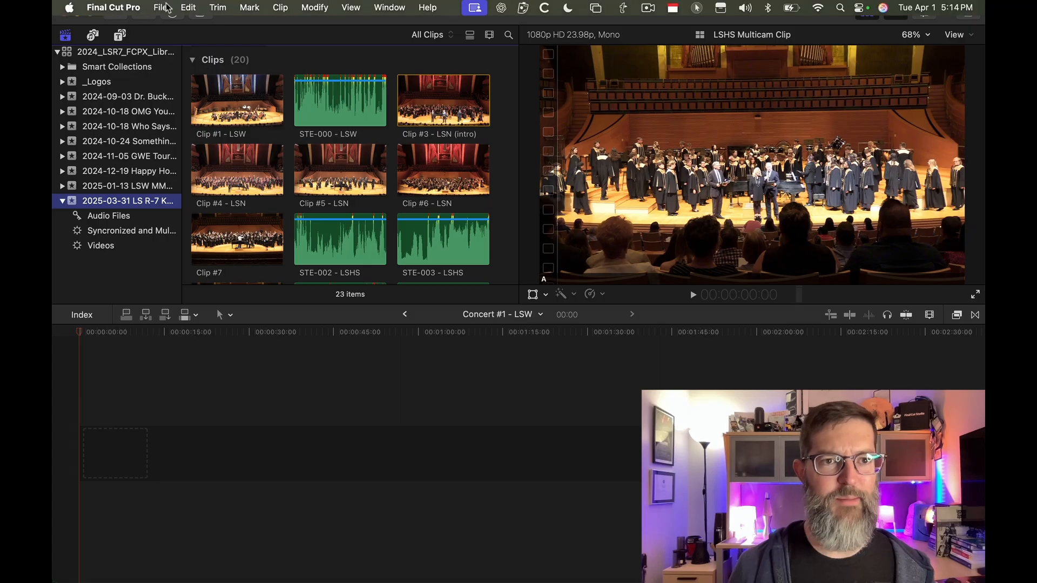
click(162, 7)
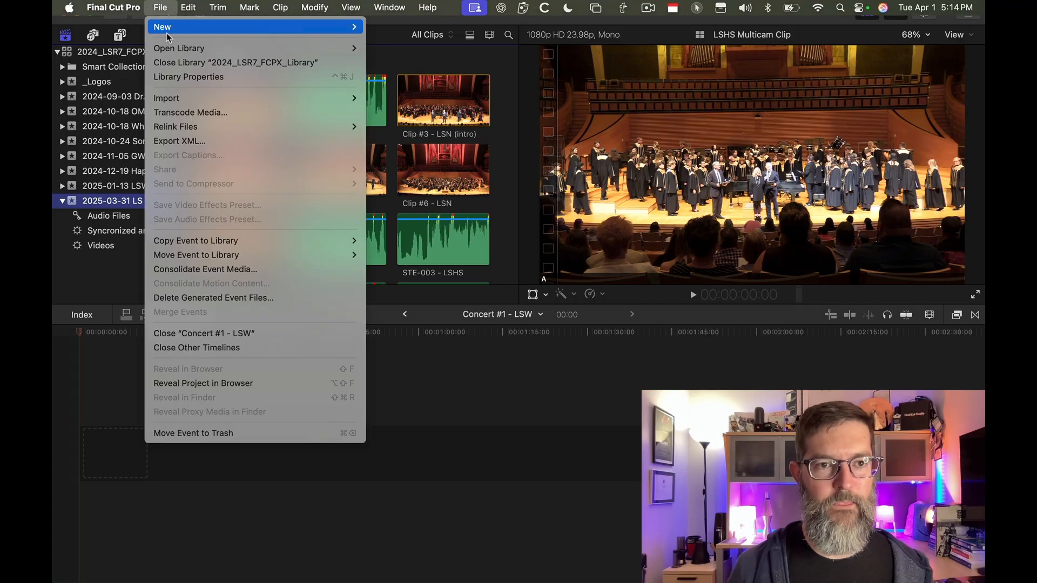
mouse_move(190, 99)
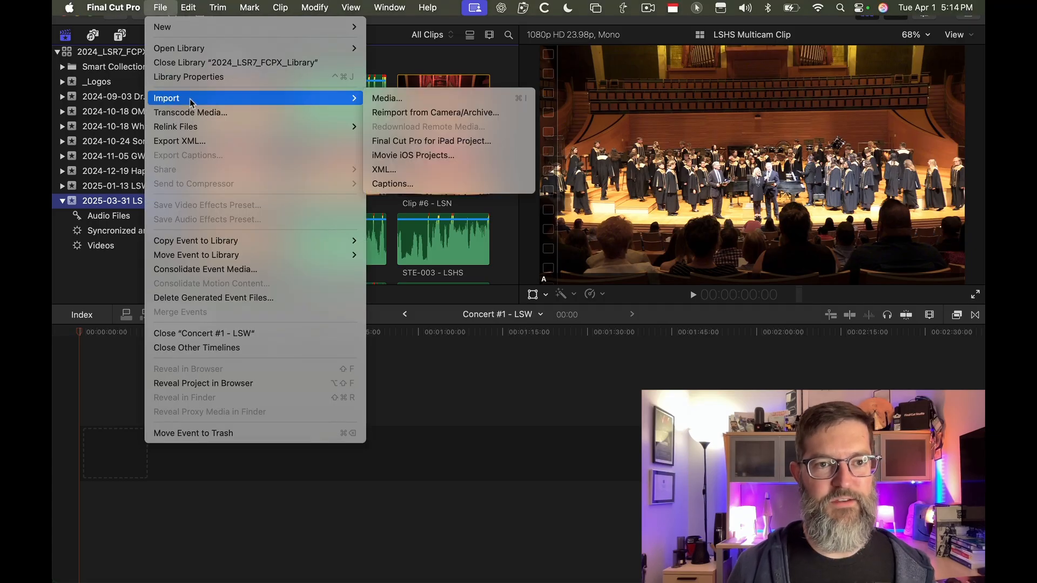
click(430, 170)
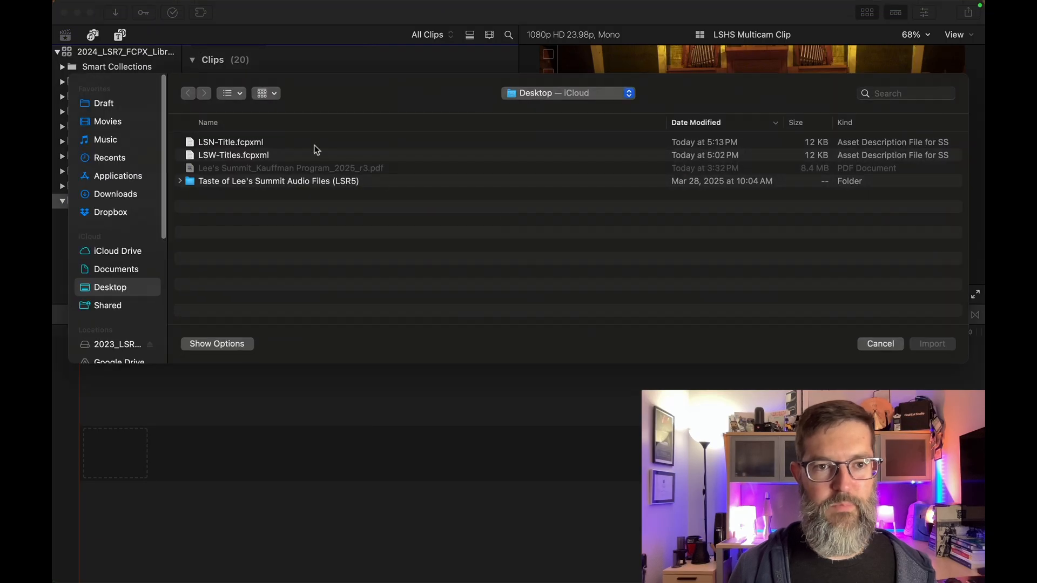
click(299, 144)
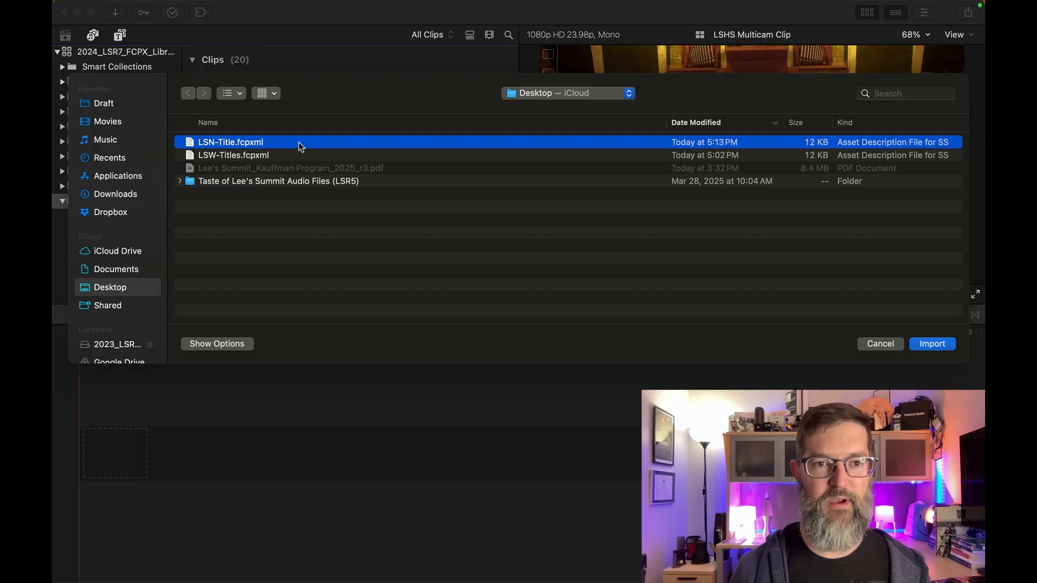
double_click(299, 141)
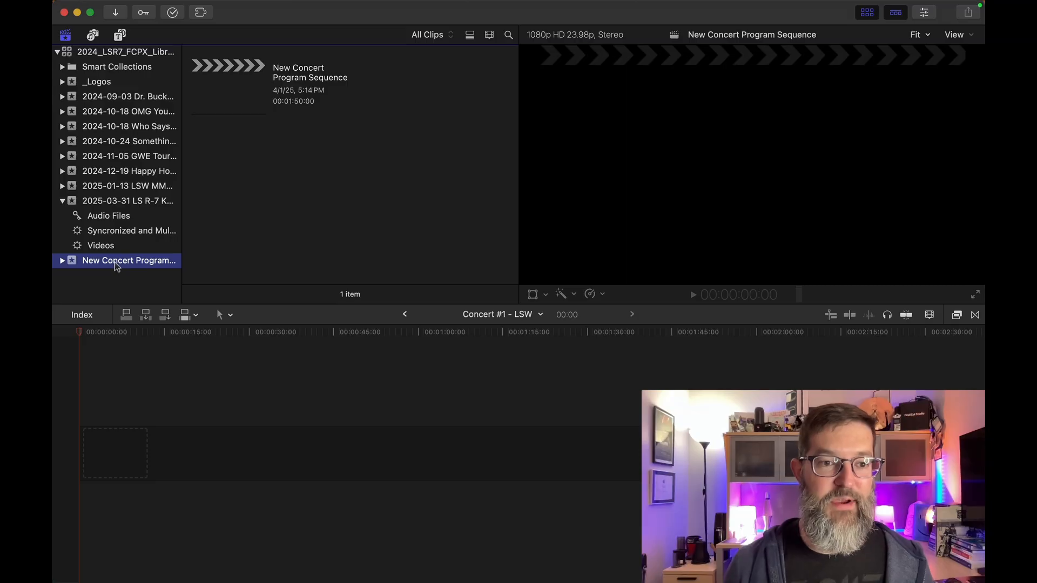
Open New Concert Program Sequence and scrub through its titles up to Overture to Nabucco
double_click(244, 92)
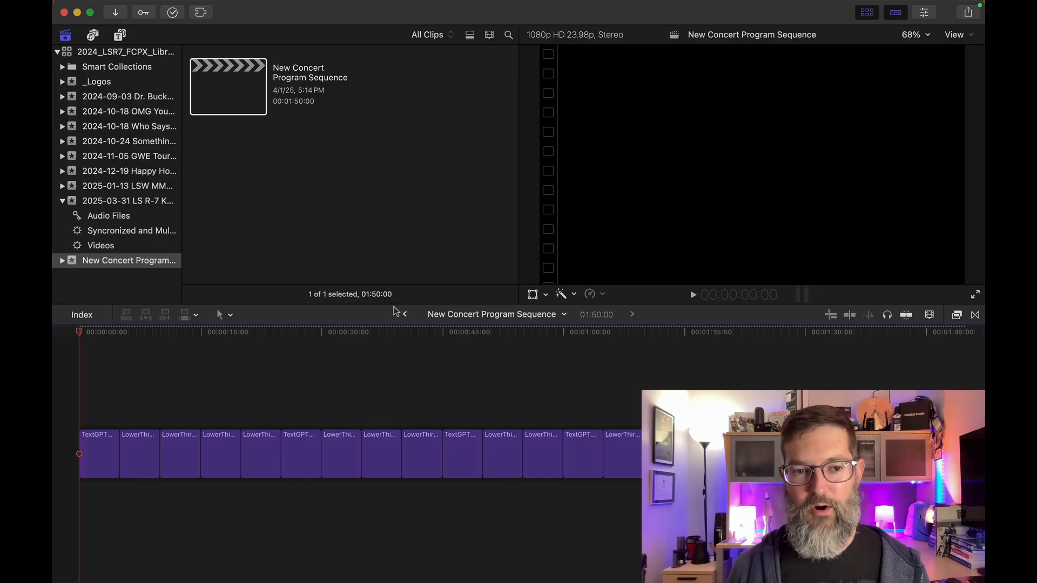
drag(93, 332, 350, 349)
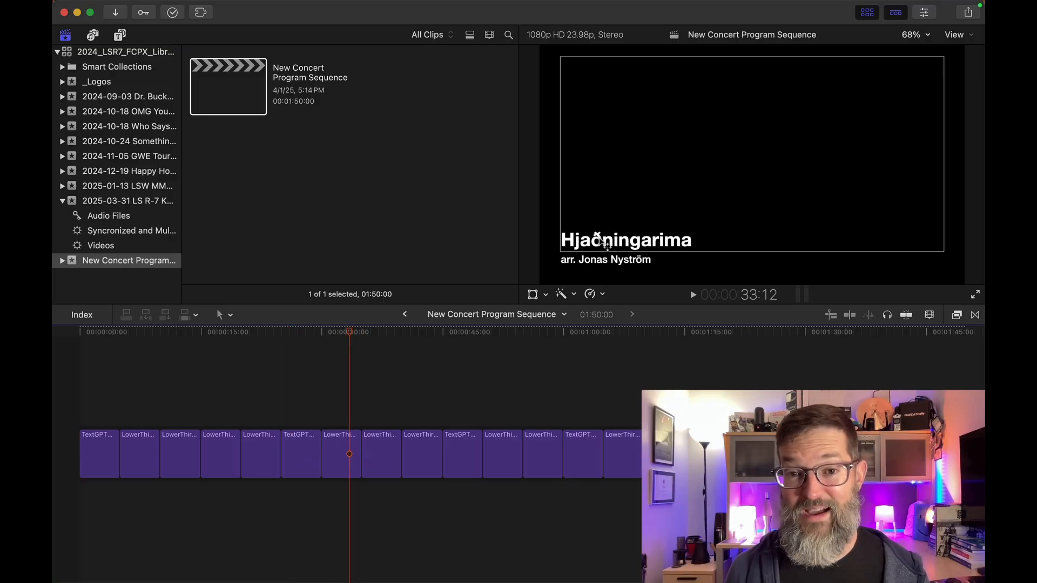
drag(352, 338, 739, 370)
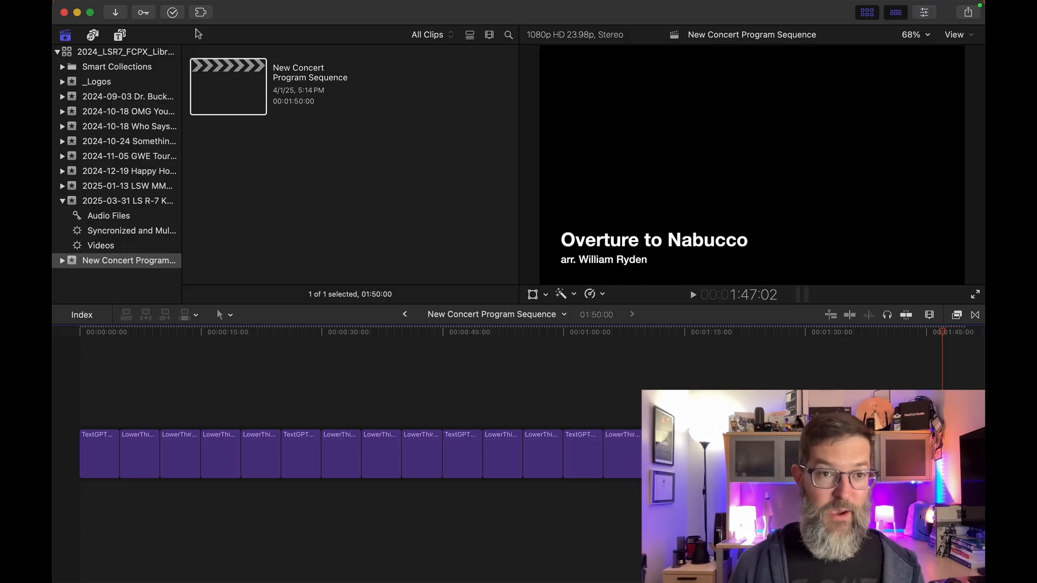
Import the desktop XML file LSW-Titles.fcpxml into the library
click(160, 7)
mouse_move(169, 51)
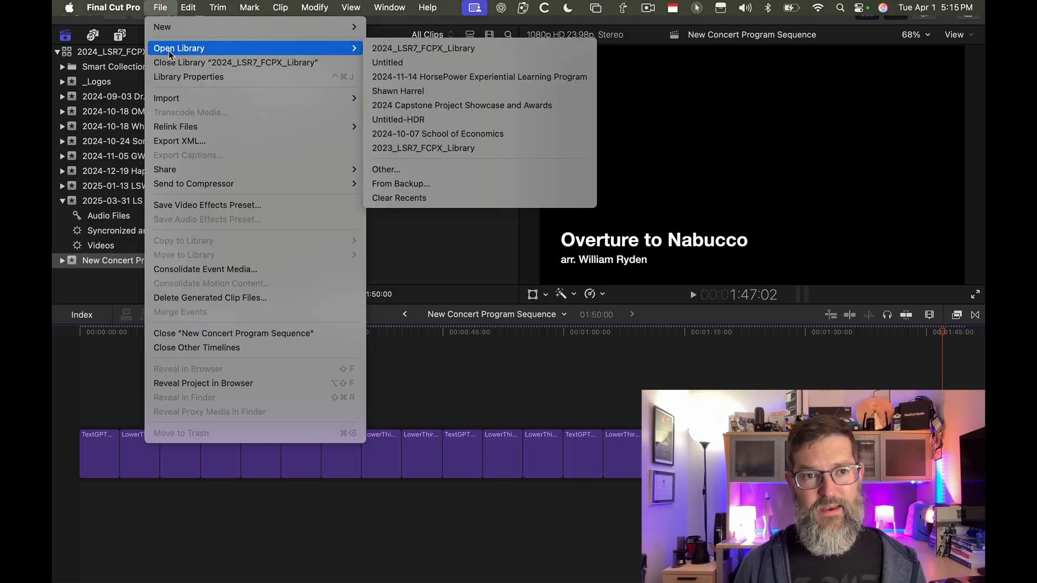
mouse_move(177, 102)
click(448, 167)
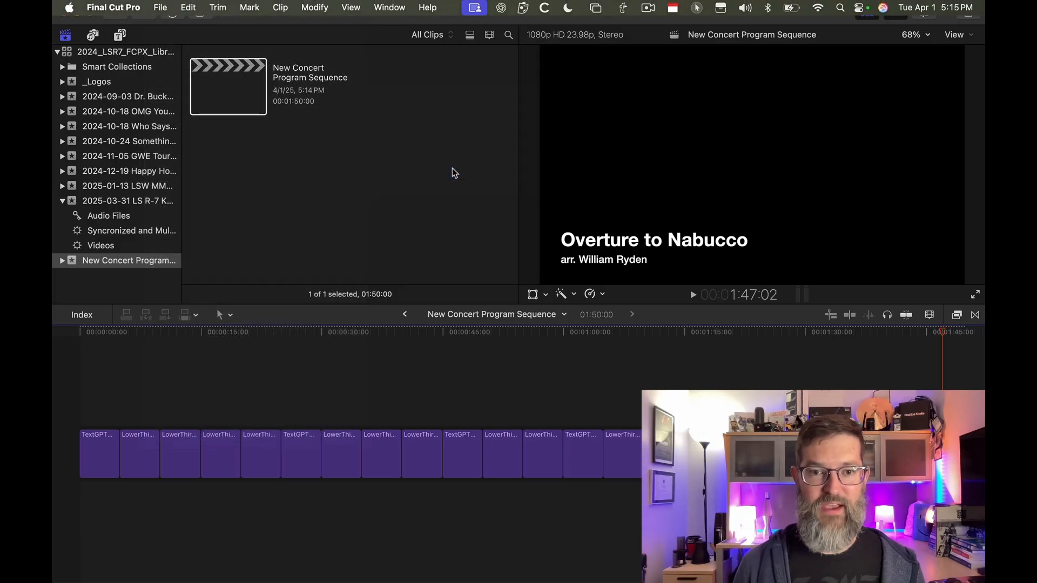
click(289, 157)
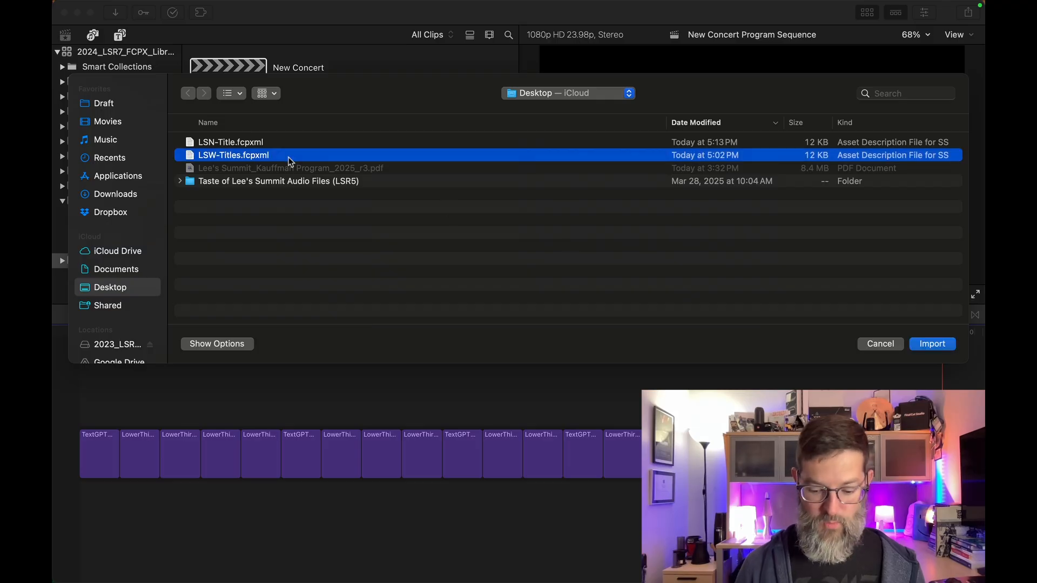
key(Return)
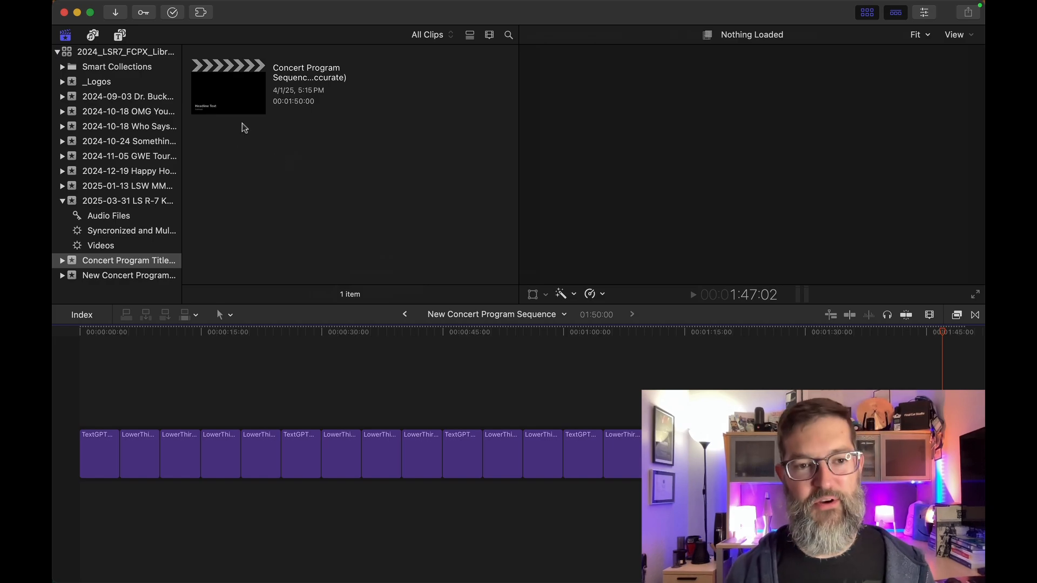
Open Concert Program Sequence (Frame Accurate) and scrub from the Advanced Treble Choir title to the Firebird Suite title
double_click(229, 98)
click(99, 332)
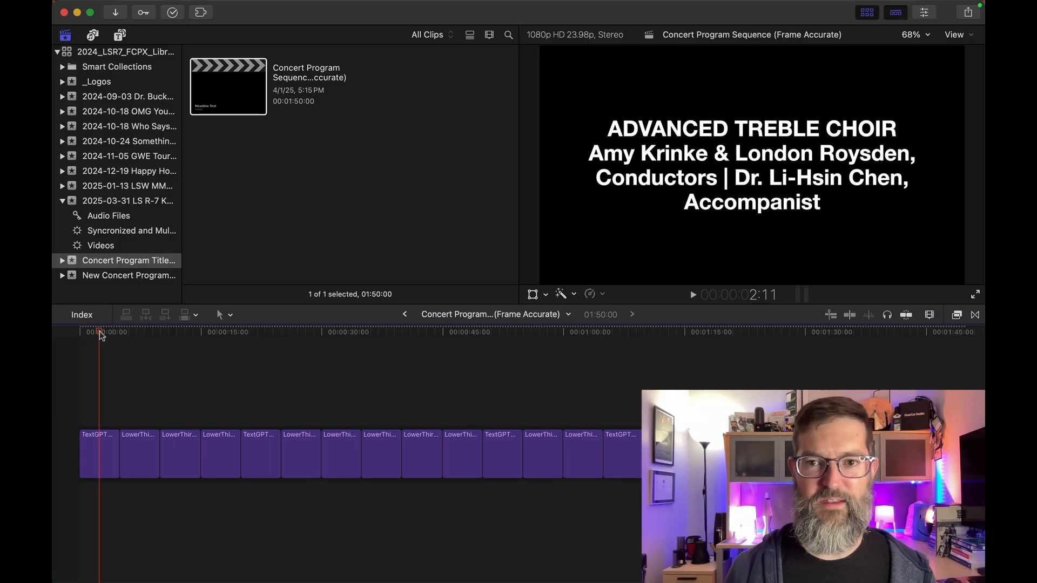
drag(99, 331, 813, 391)
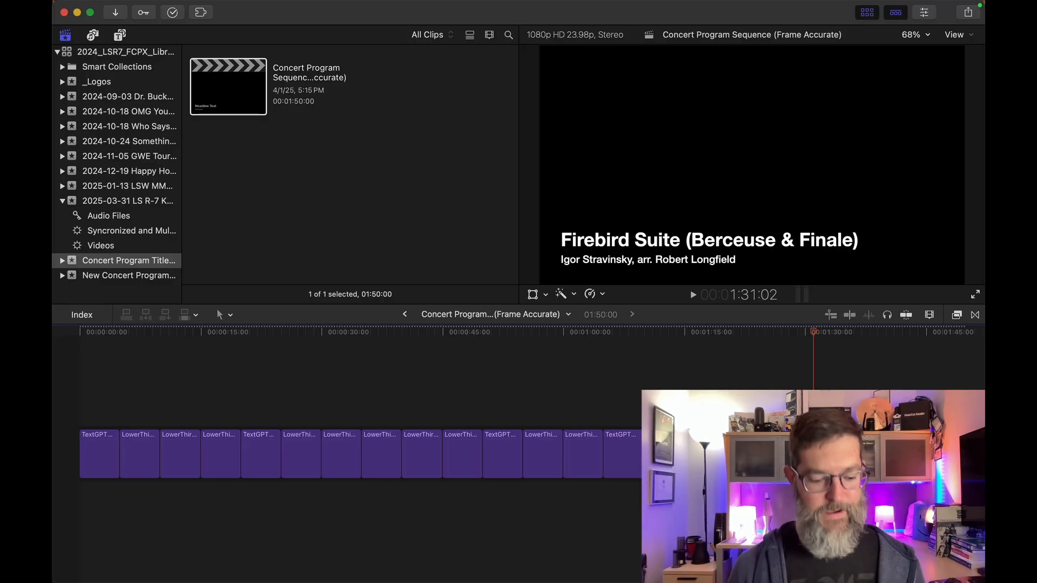
View Clip #10 - LSHS in the 2025-03-31 event and scrub the title sequence to Elsa's Procession to the Cathedral
click(125, 201)
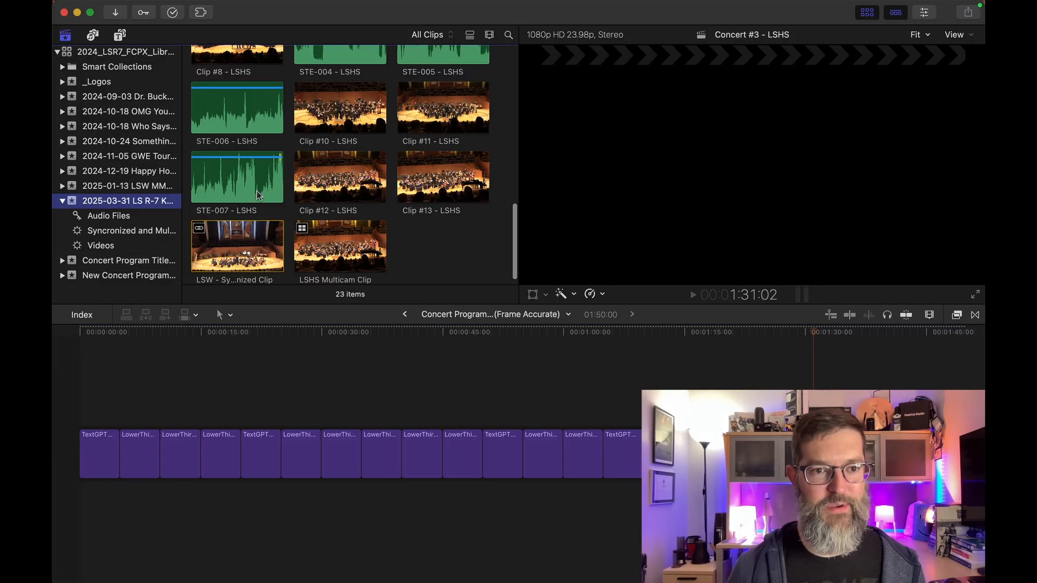
click(367, 122)
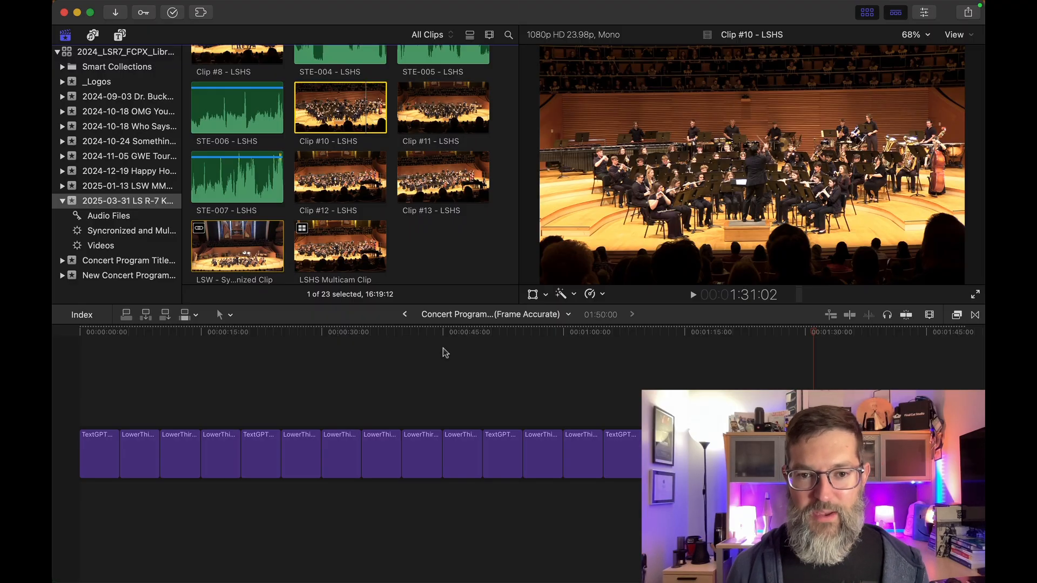
drag(445, 333, 854, 354)
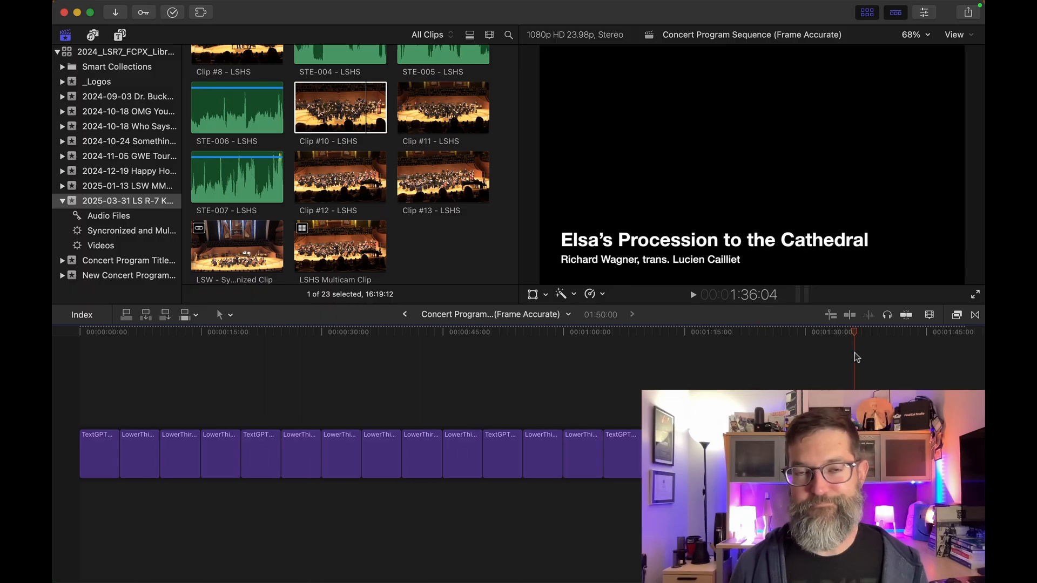